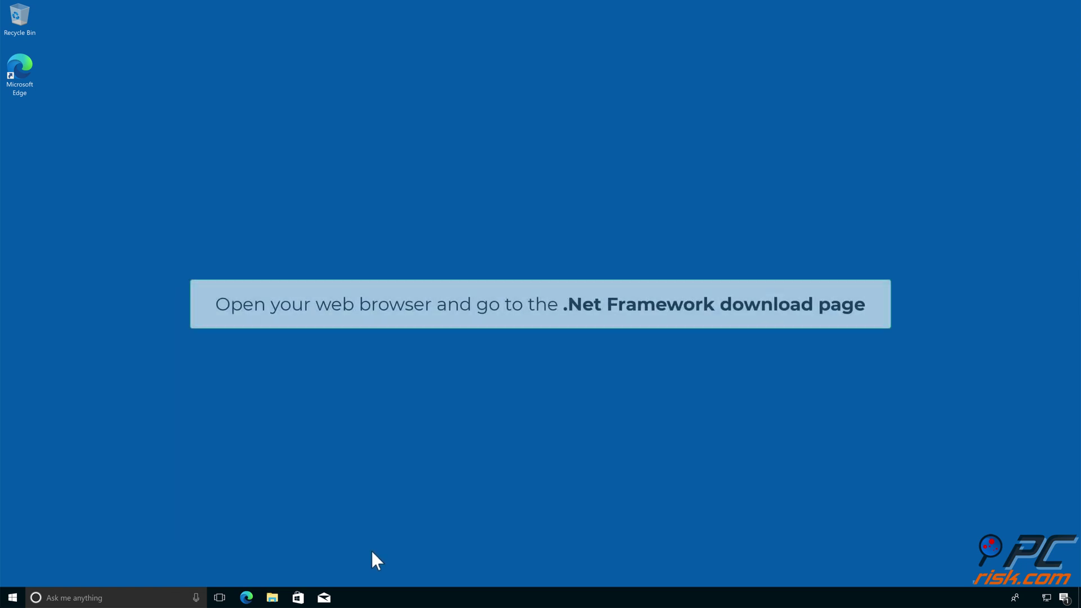
Load the .NET Framework download page (dotnet.microsoft.com/download/dotnet-framework) in Edge.
click(256, 598)
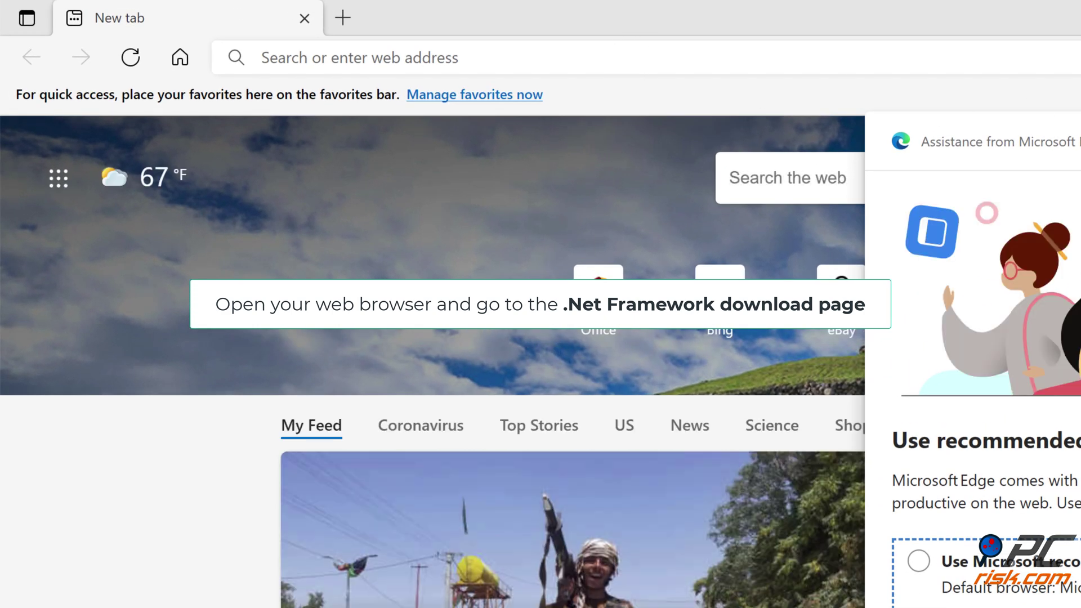
key(ctrl+l)
text(https://dotnet.microsoft.com/download/dotnet-framework)
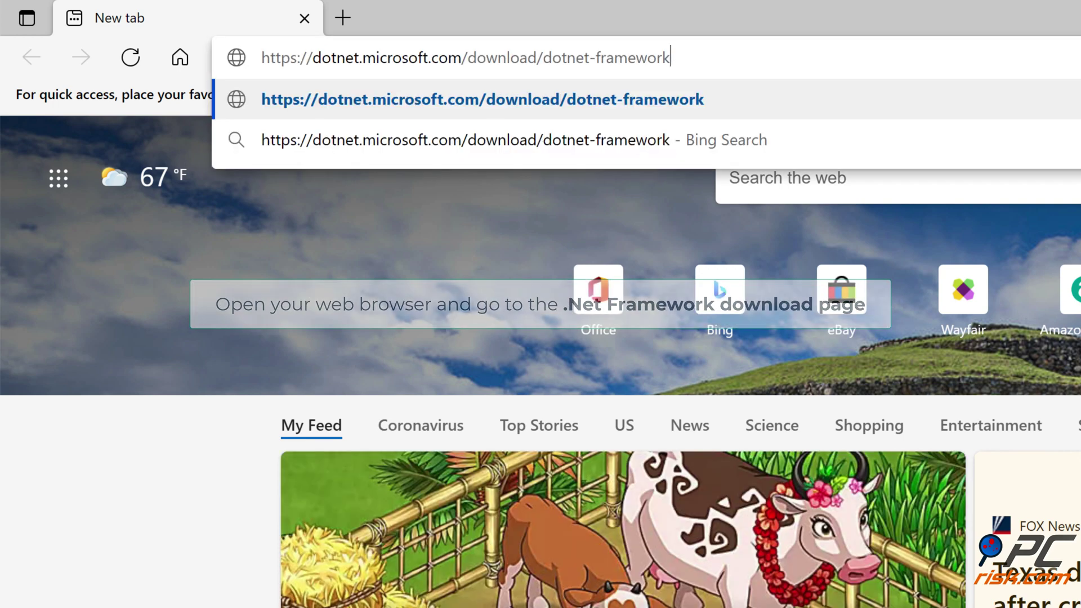
key(Return)
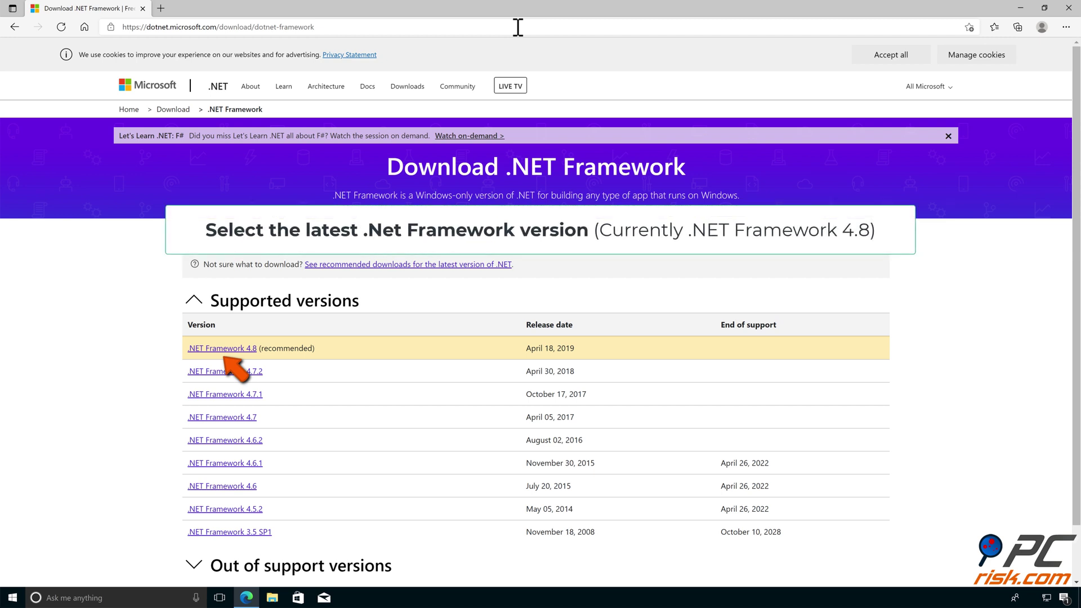
Download the .NET Framework 4.8 Runtime web installer.
click(212, 348)
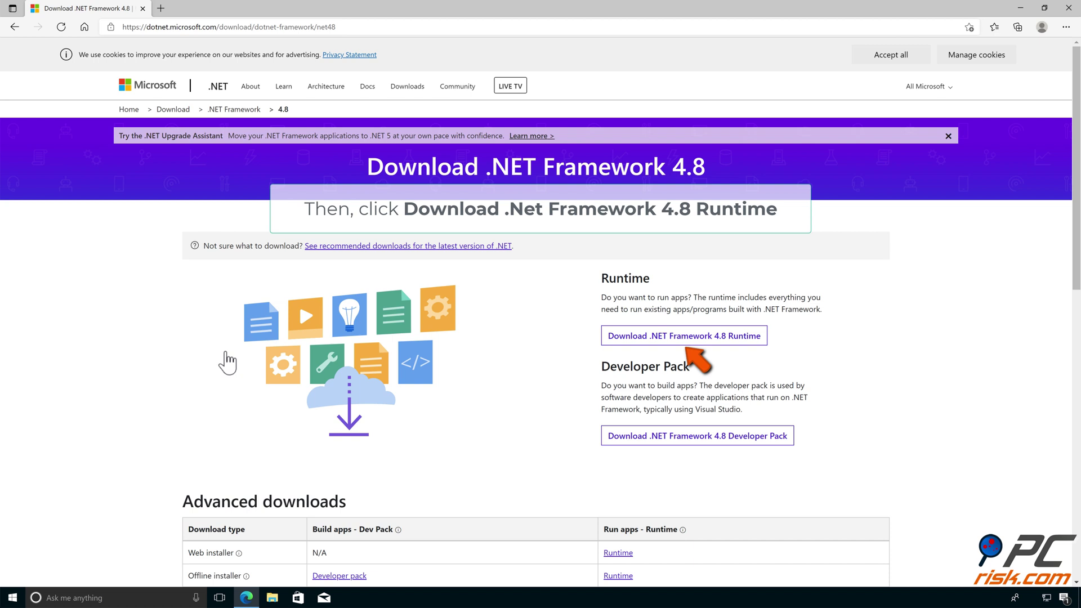
click(686, 338)
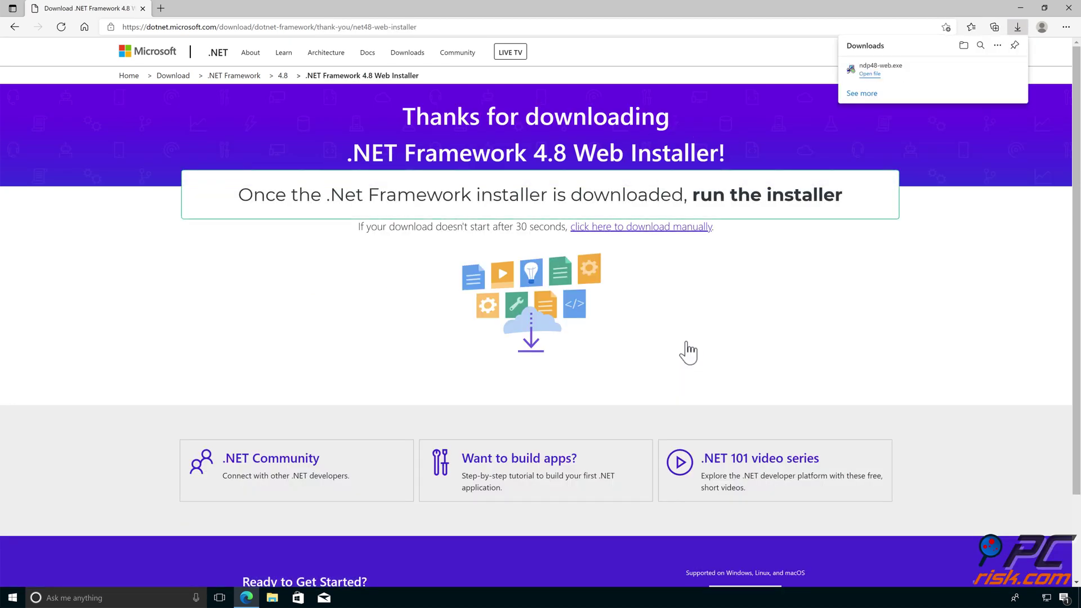
Run the downloaded installer, accept the license, install .NET Framework 4.8 and finish.
click(867, 75)
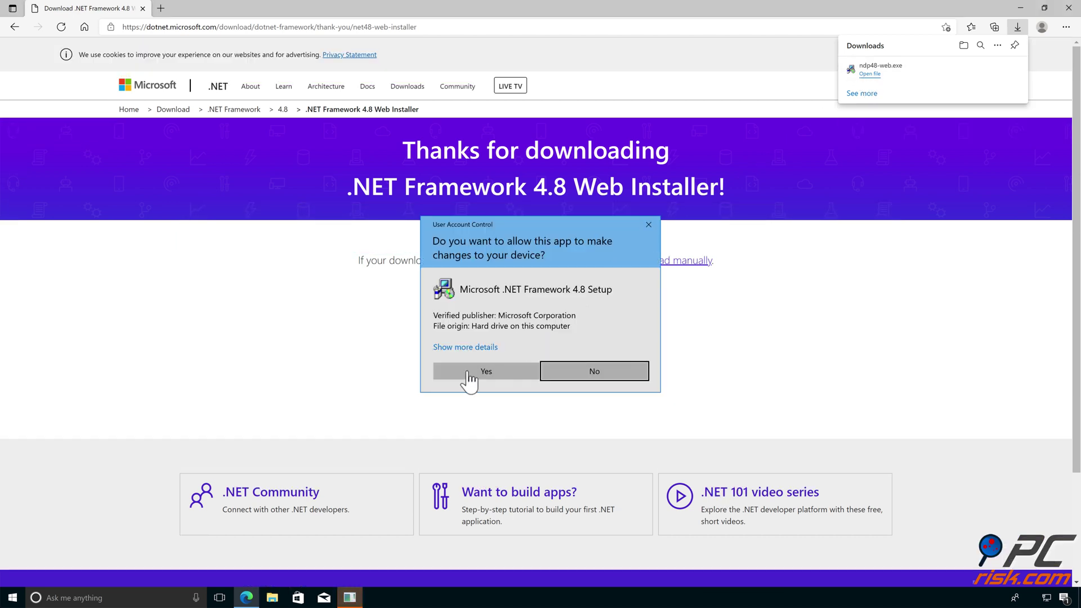
click(486, 376)
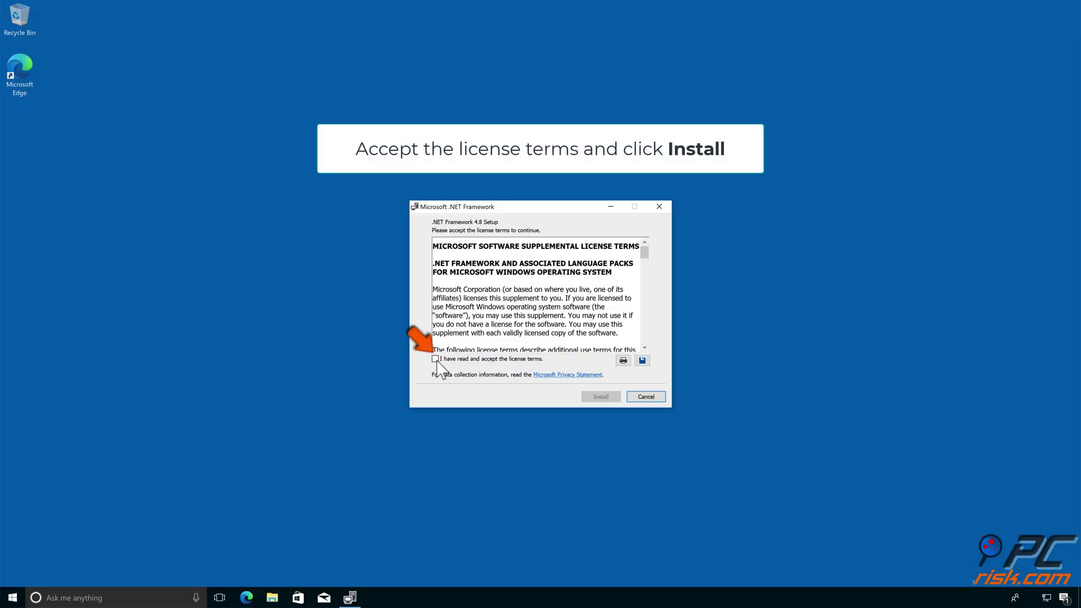
click(435, 360)
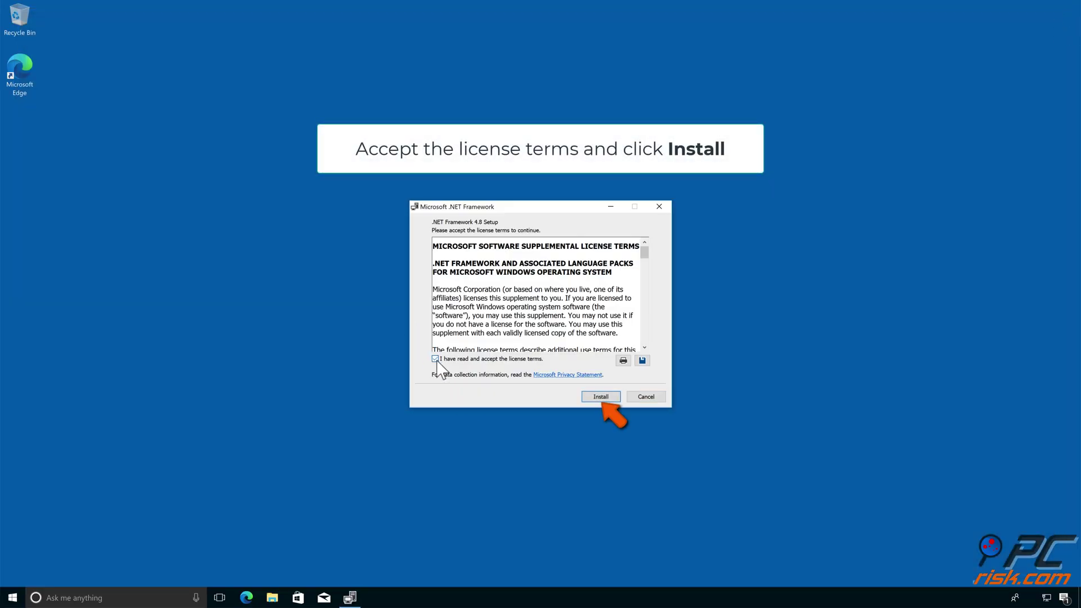
click(600, 400)
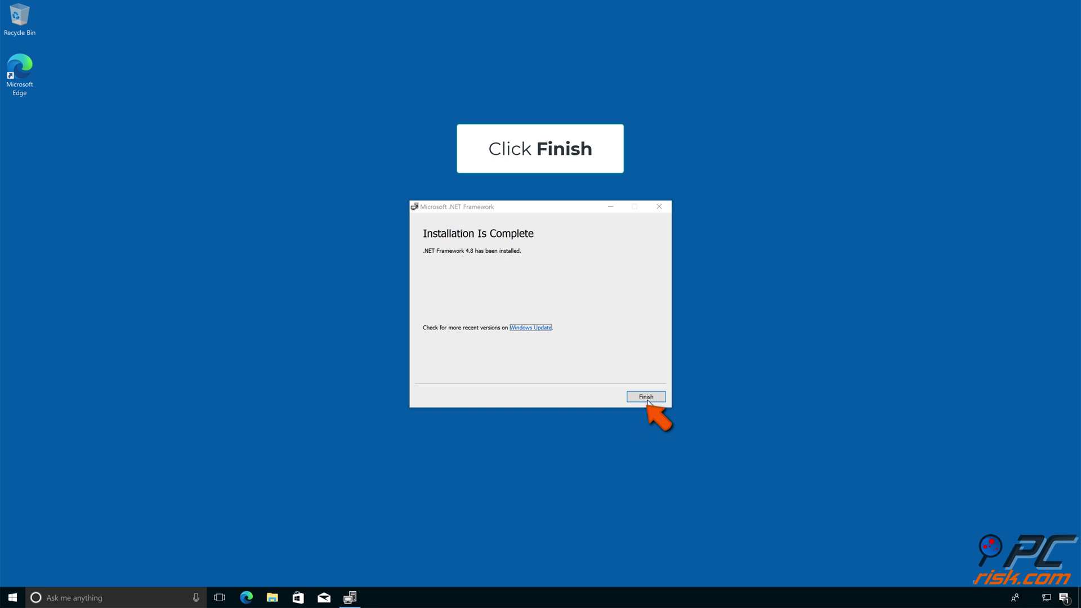
click(647, 397)
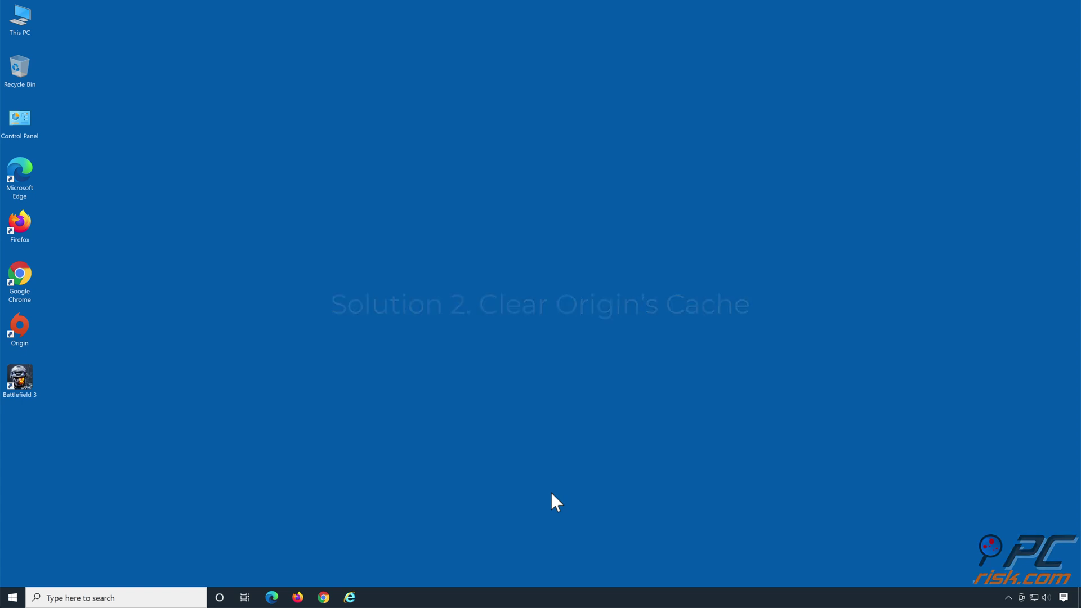
Quit Origin completely from its system tray icon.
click(1008, 598)
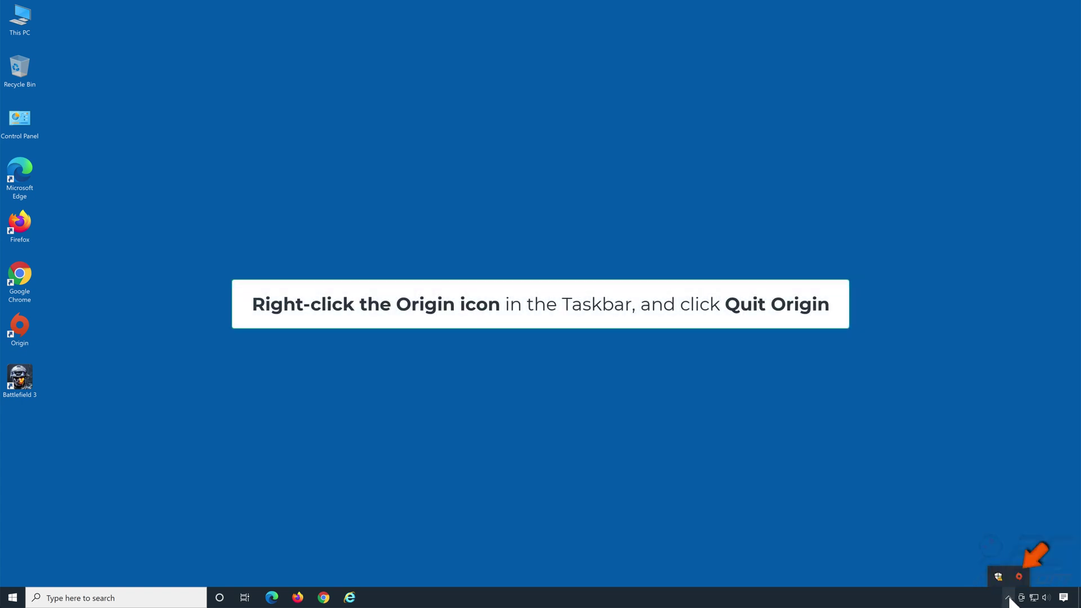
right_click(1018, 578)
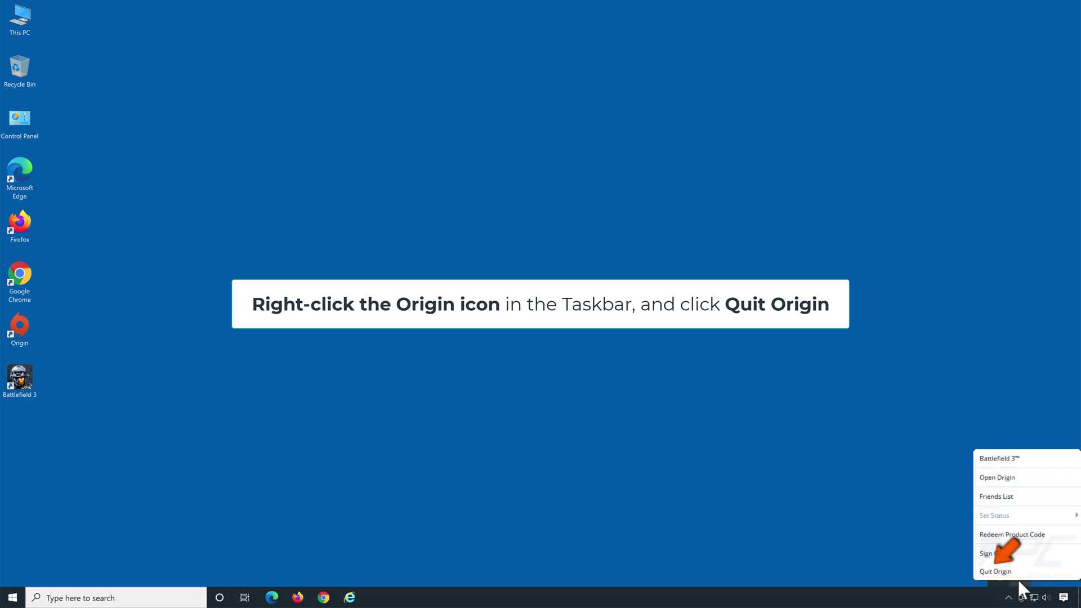
click(1018, 575)
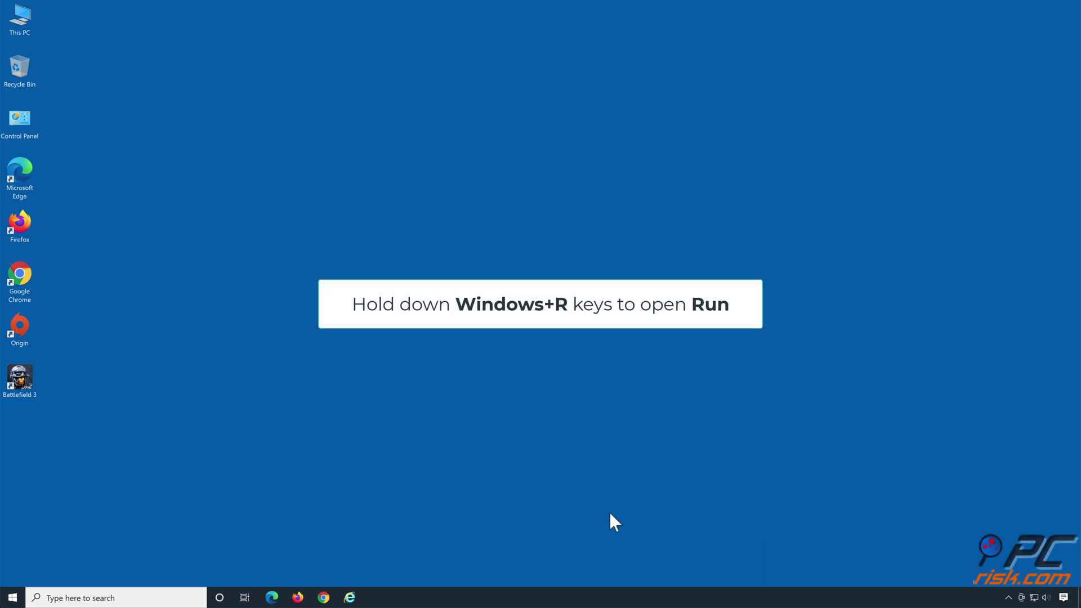
Open the %programdata%/origin folder via the Run dialog.
key(super+r)
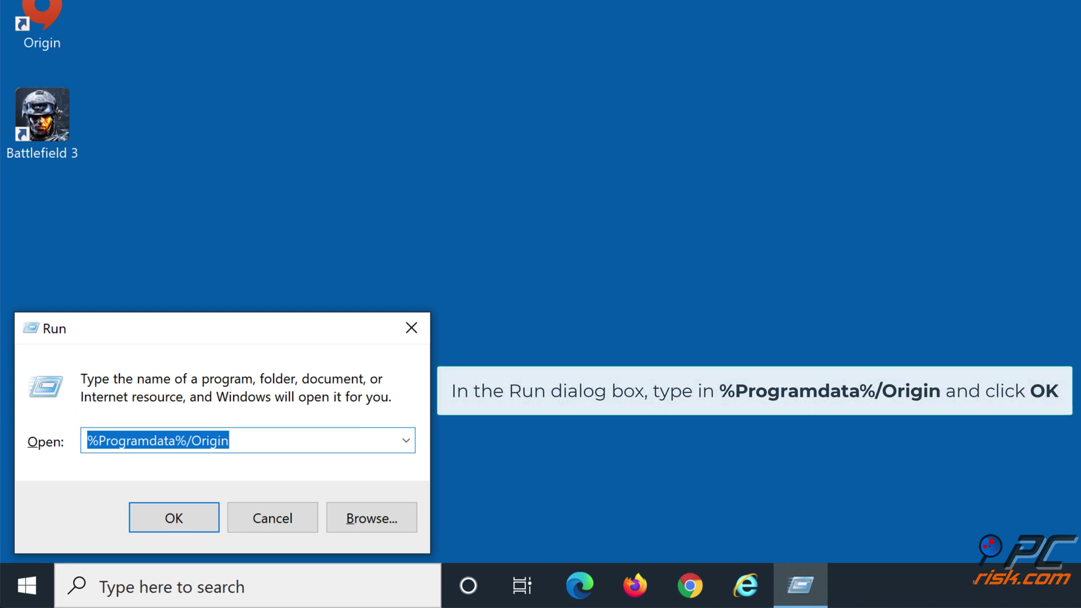
text(%)
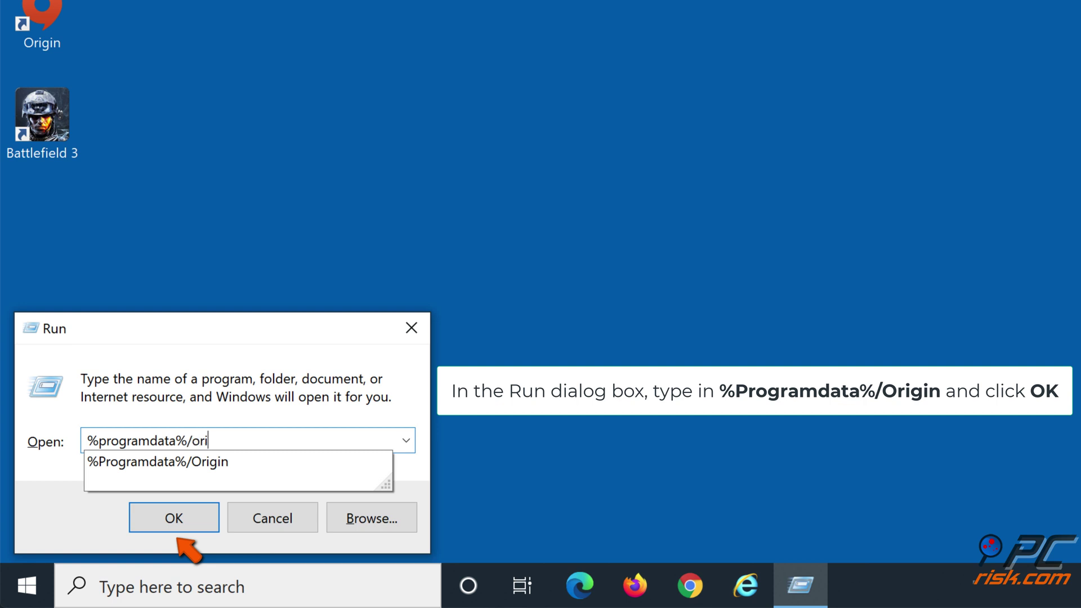
text(in)
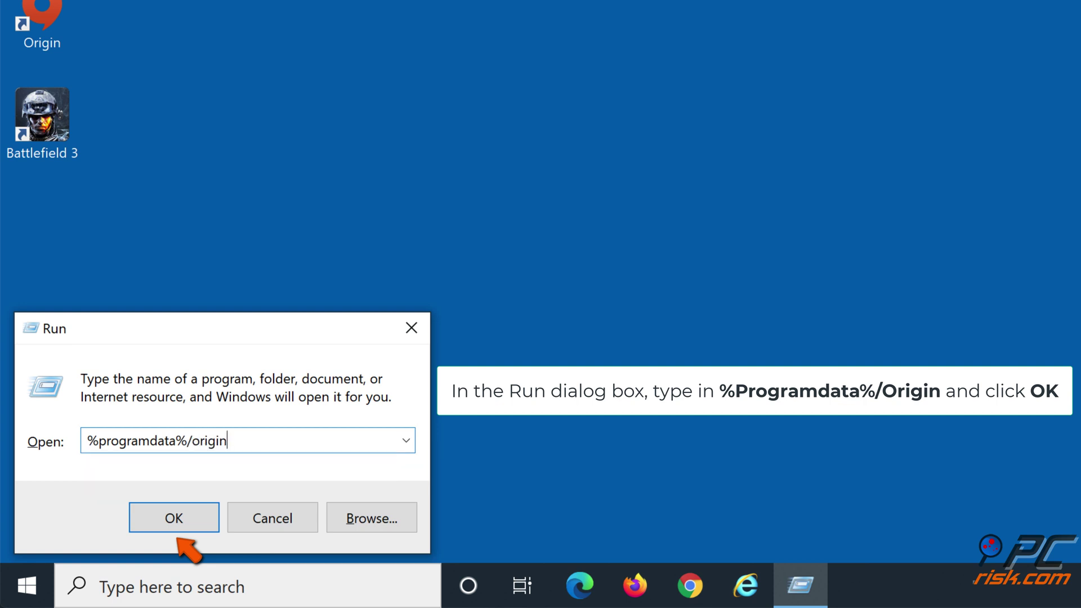
click(180, 525)
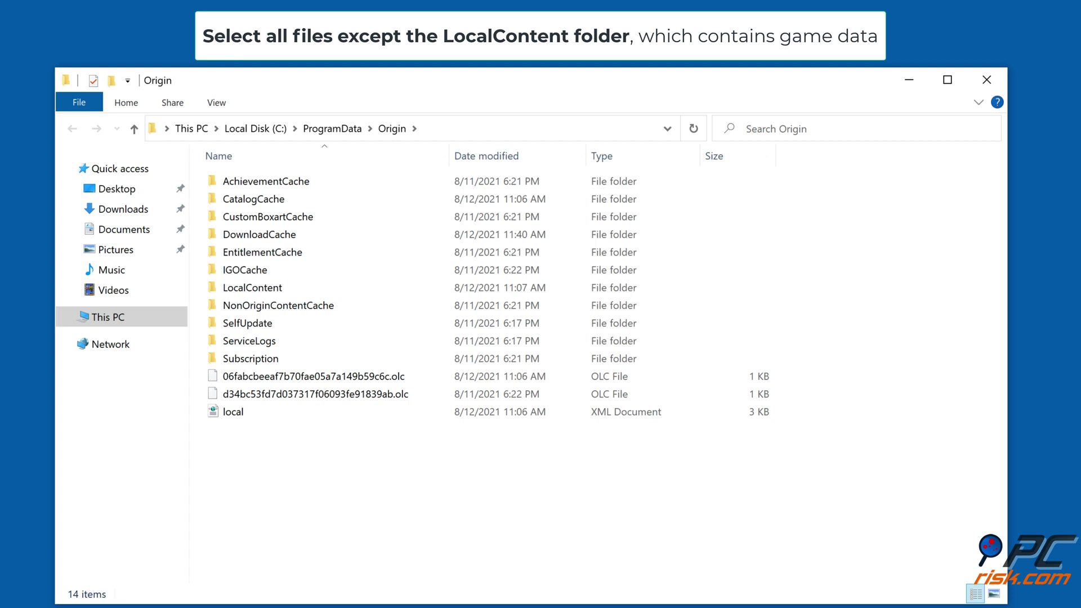
Delete all Origin cache items except LocalContent and close the folder.
mouse_move(270, 211)
mouse_down()
mouse_move(258, 281)
mouse_move(331, 397)
mouse_up()
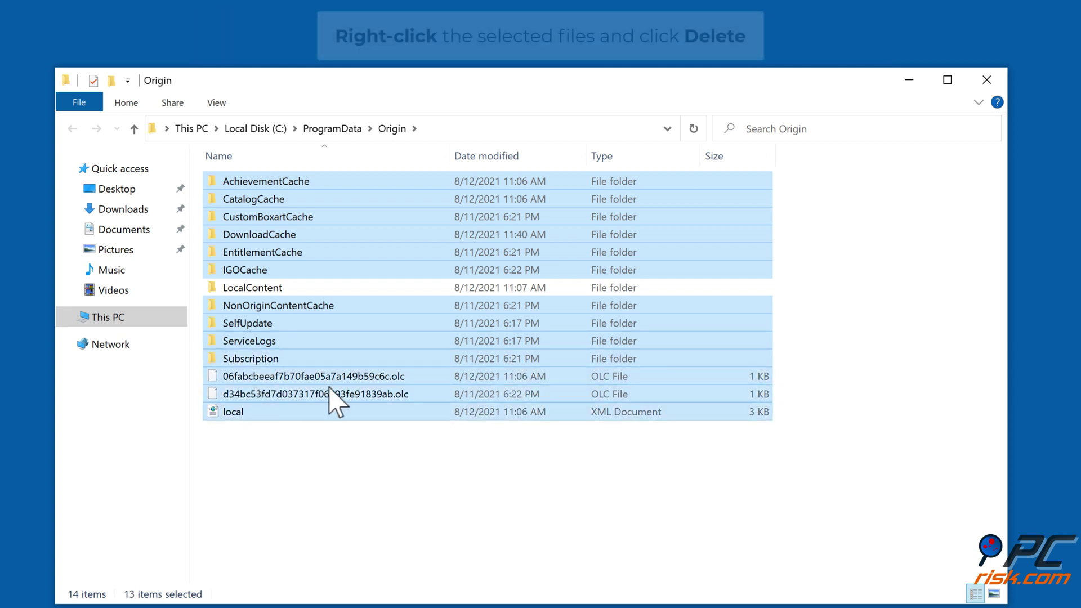
right_click(330, 413)
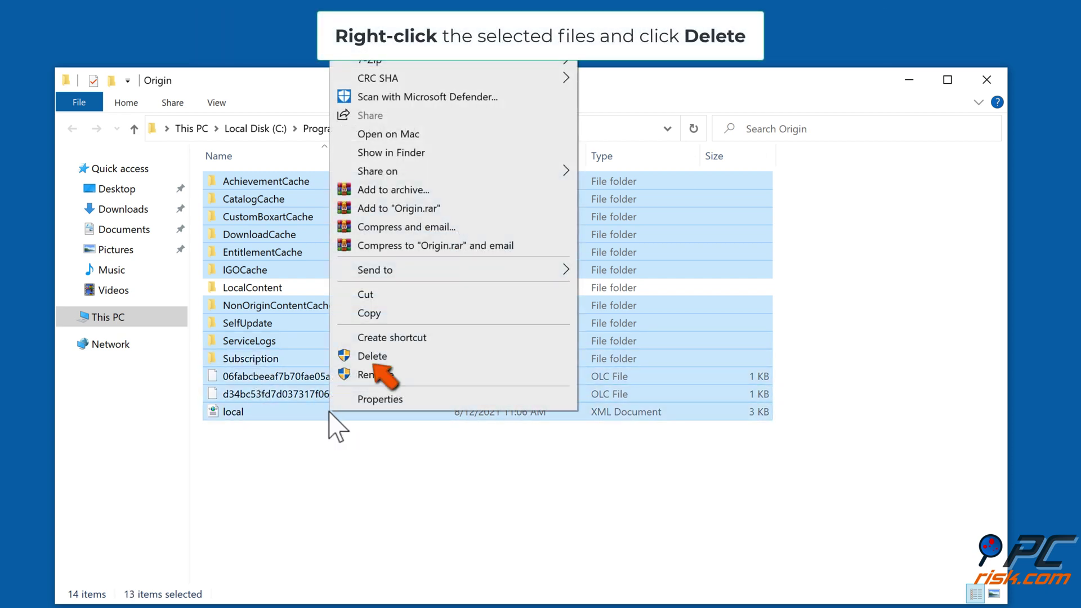
click(376, 362)
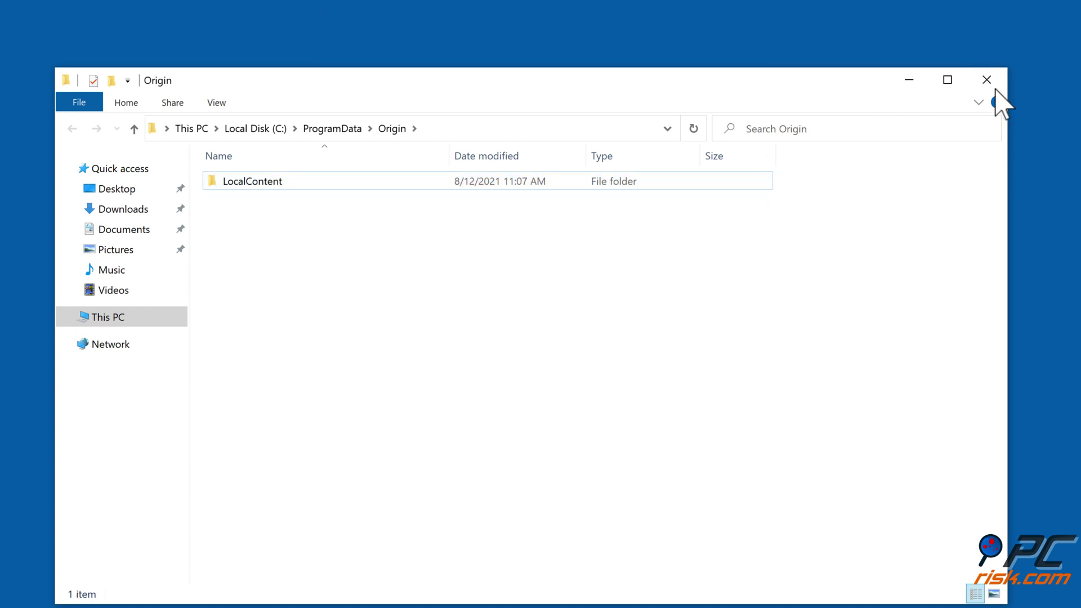
click(987, 80)
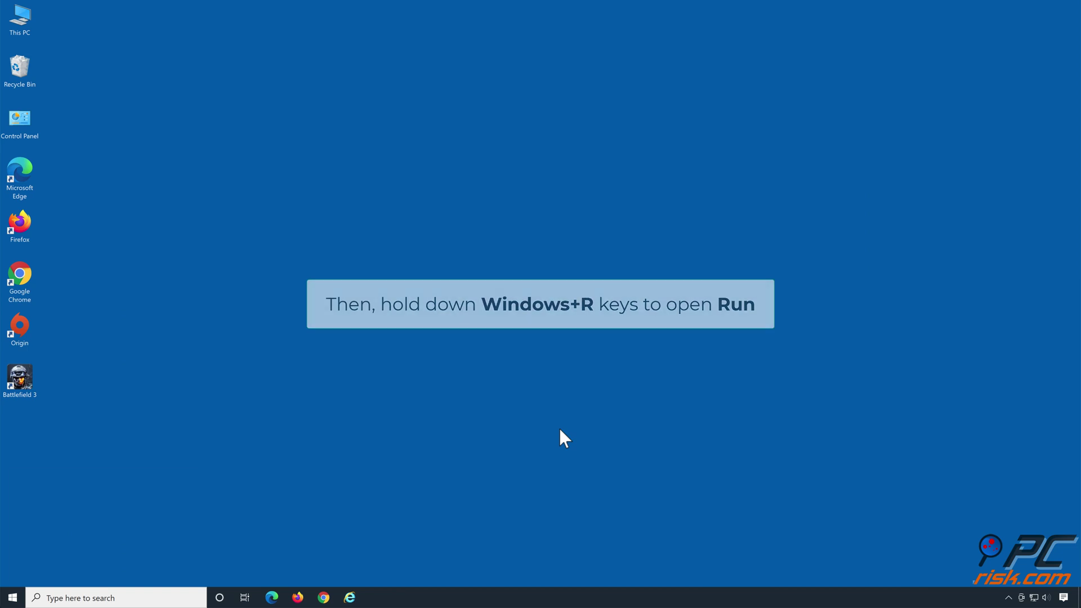
Delete the Origin folder inside AppData Roaming, opened via the Run dialog.
key(super+r)
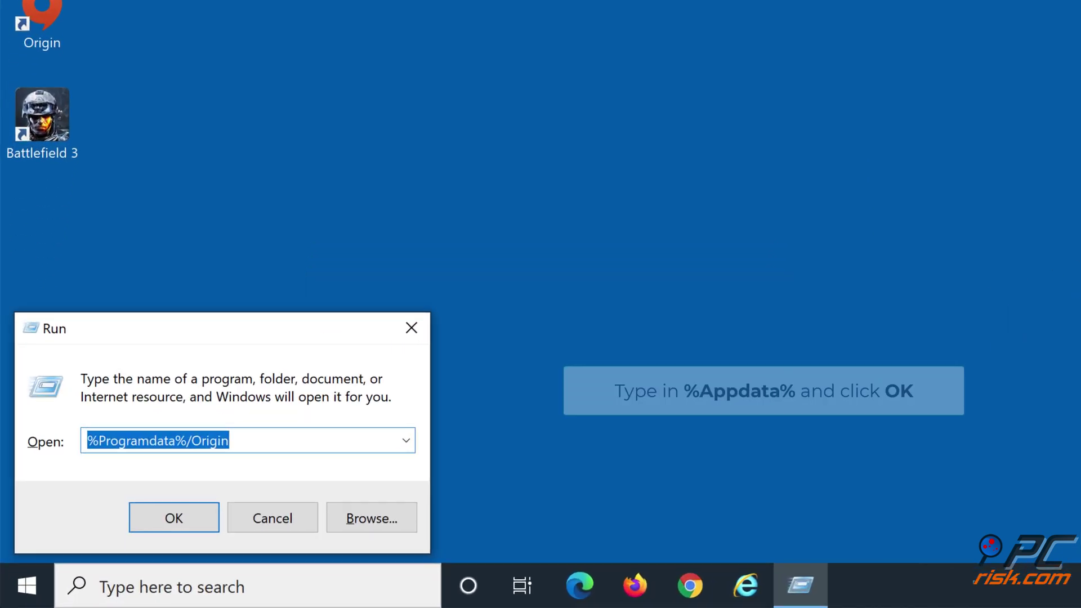
text(%appdata%)
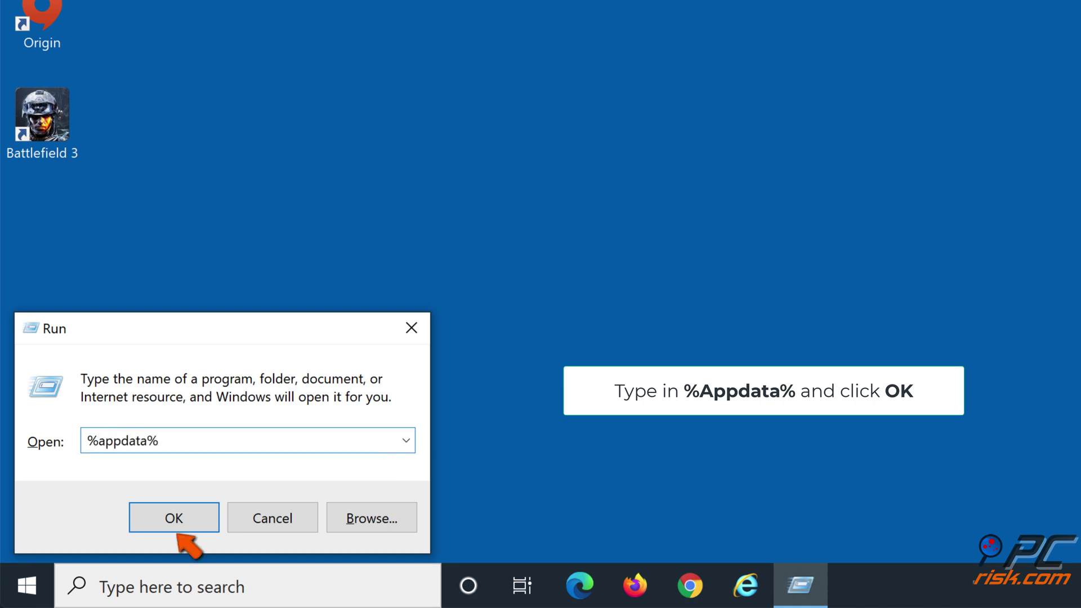
click(196, 529)
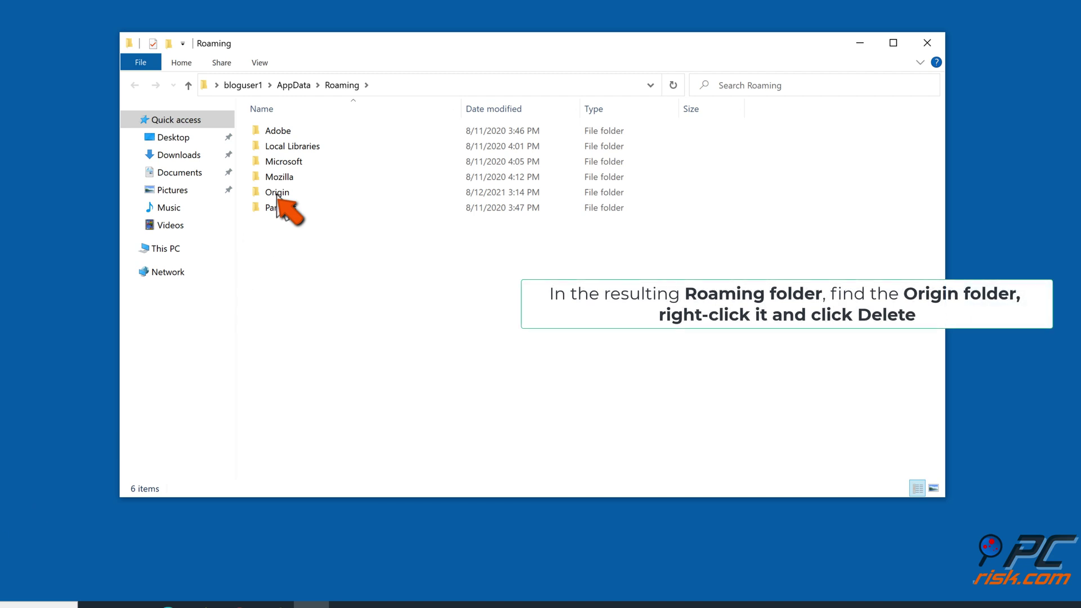
click(278, 196)
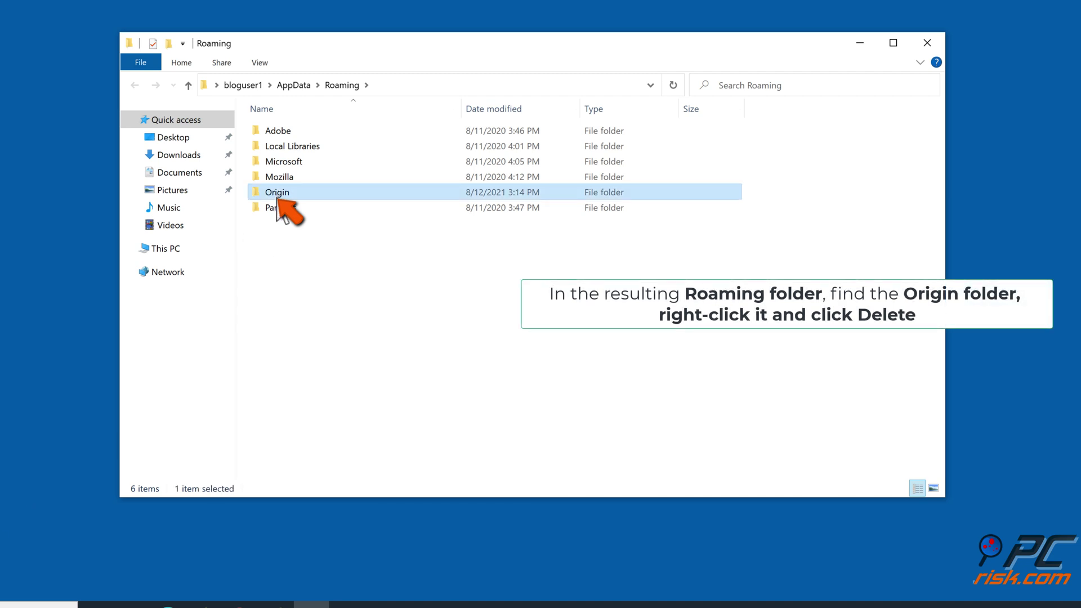
right_click(282, 204)
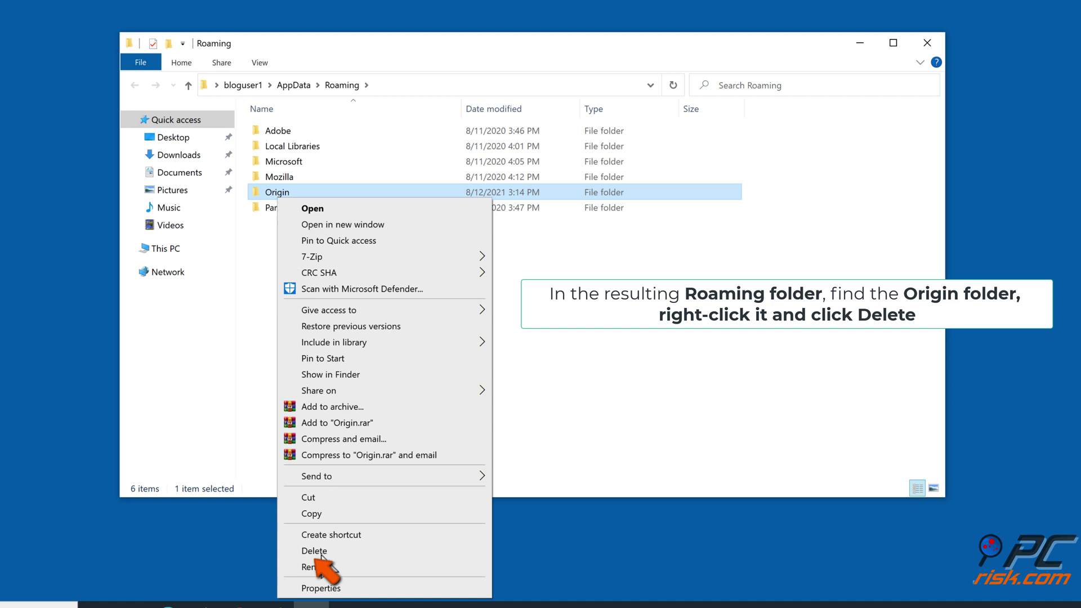
click(313, 551)
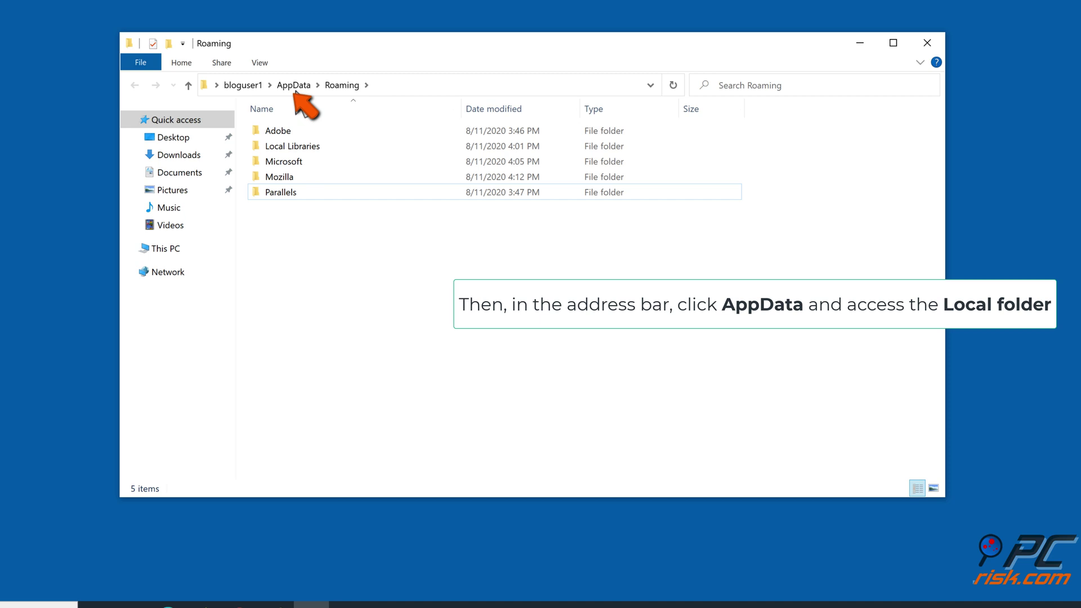
Delete the Origin folder inside AppData Local and close the window.
click(297, 92)
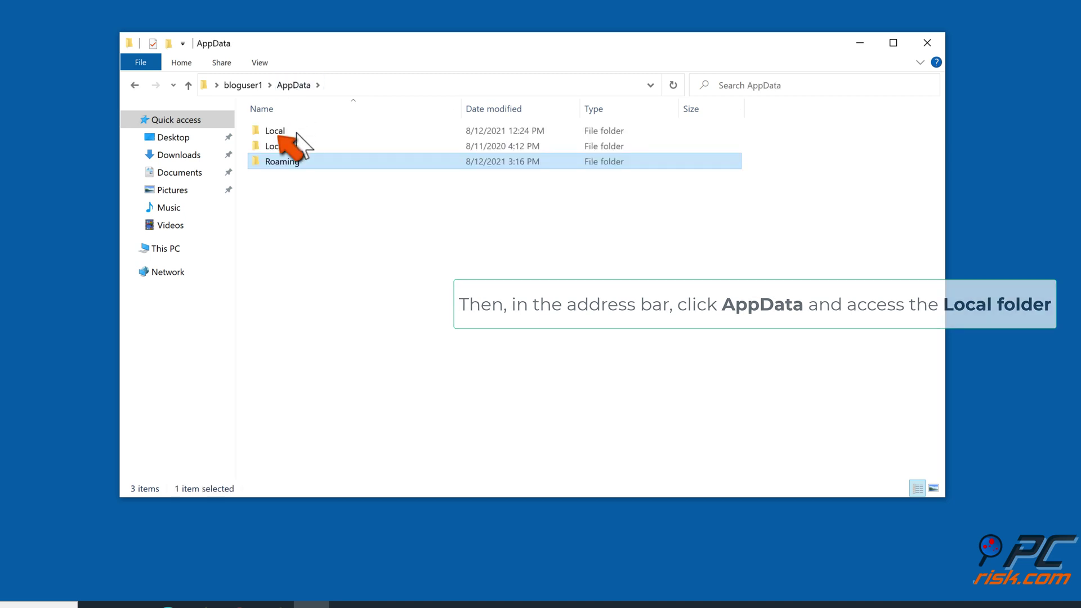
double_click(297, 133)
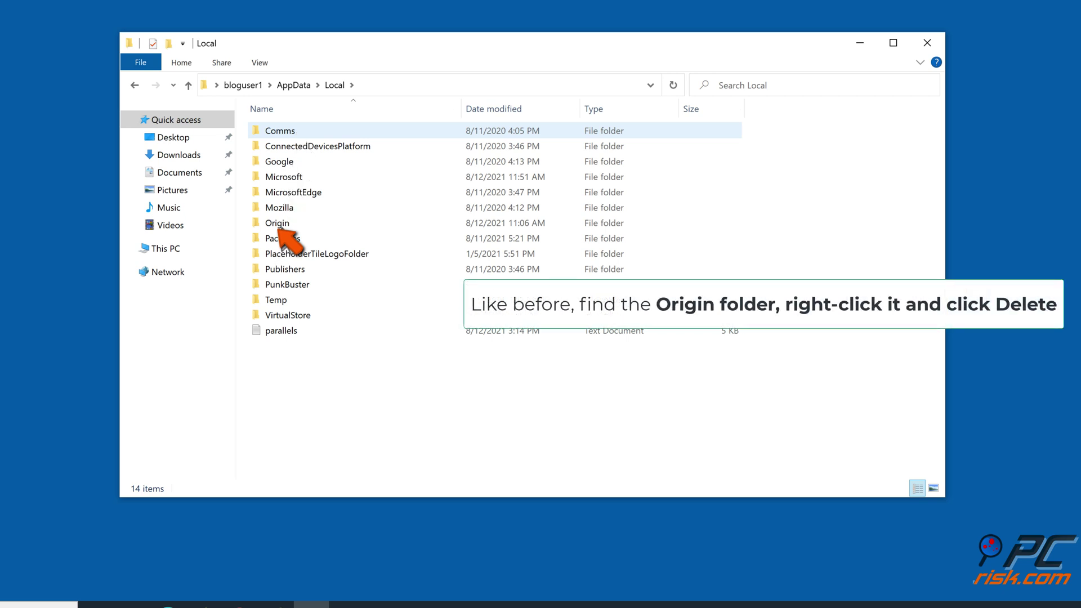
click(279, 226)
right_click(281, 229)
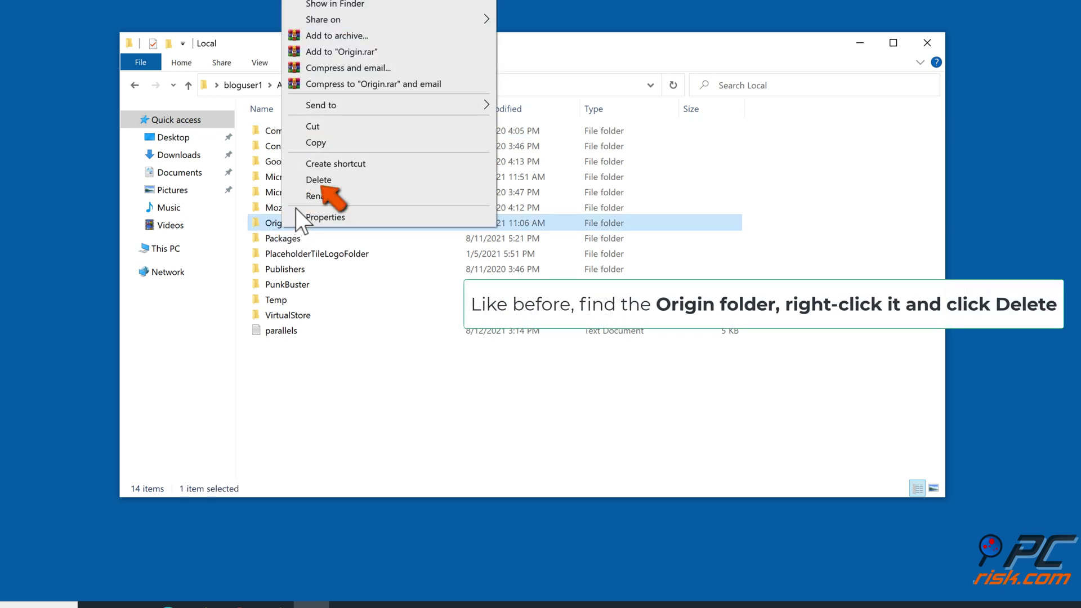
click(317, 181)
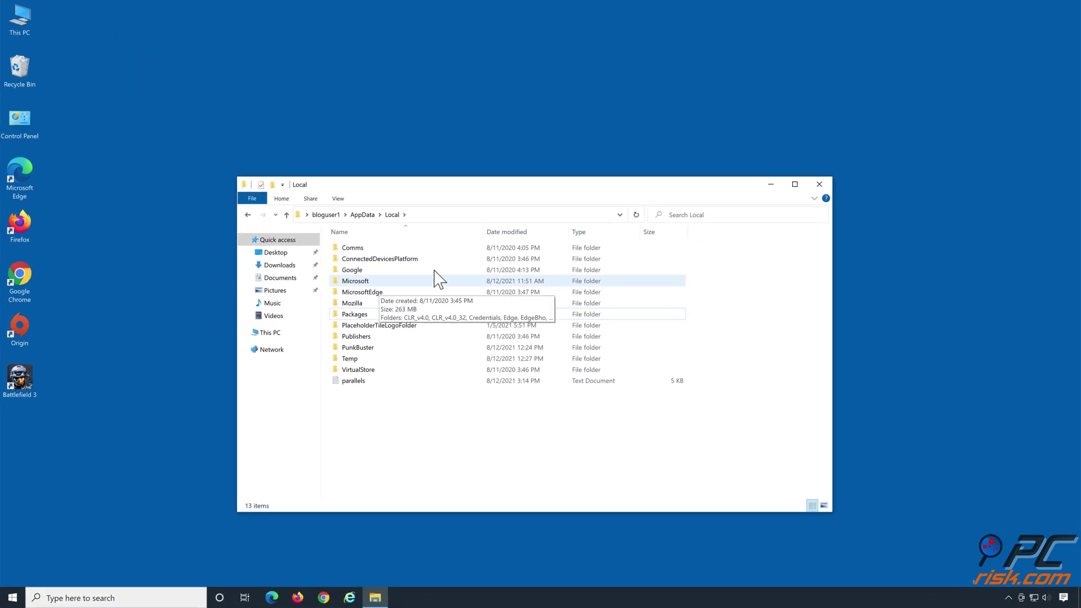
click(819, 185)
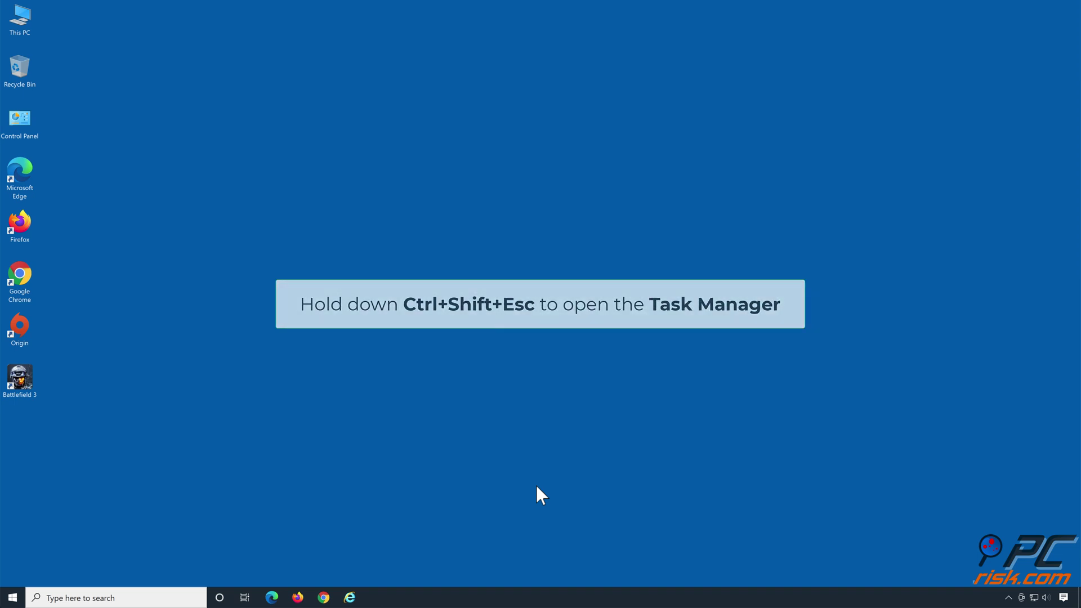
End the OriginWebHelperService process in Task Manager and close it.
key(ctrl+shift+Escape)
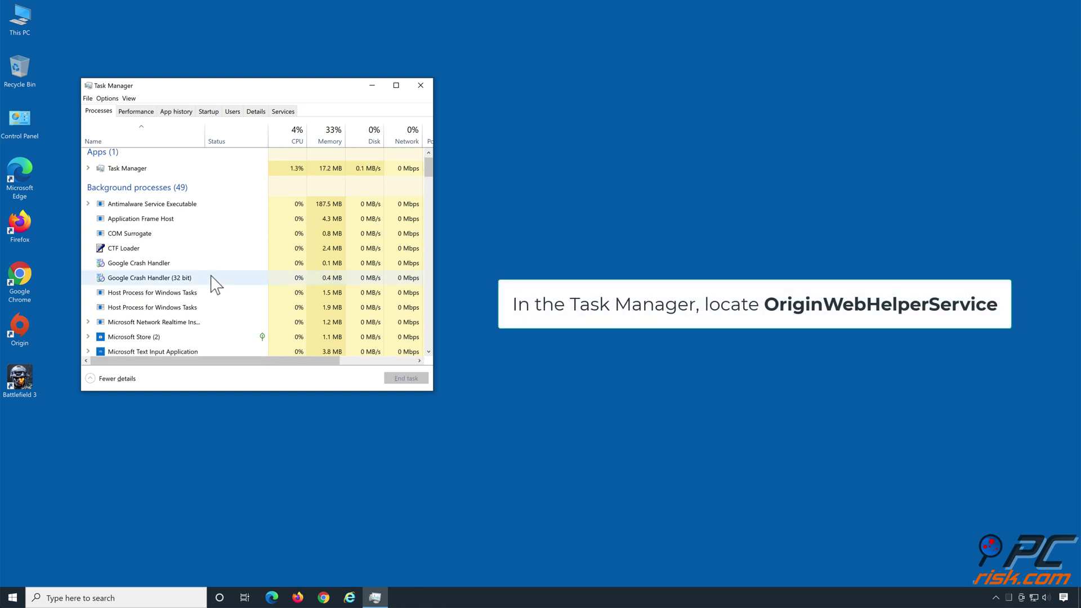
scroll(211, 282, down, 2)
scroll(211, 274, down, 1)
scroll(212, 282, down, 1)
scroll(212, 283, down, 1)
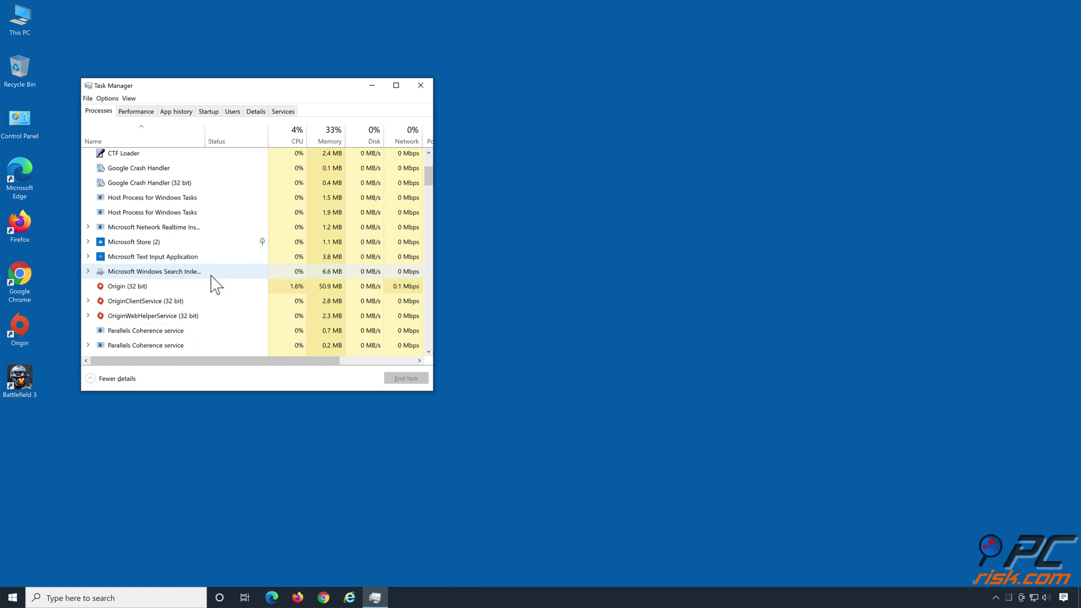
click(175, 315)
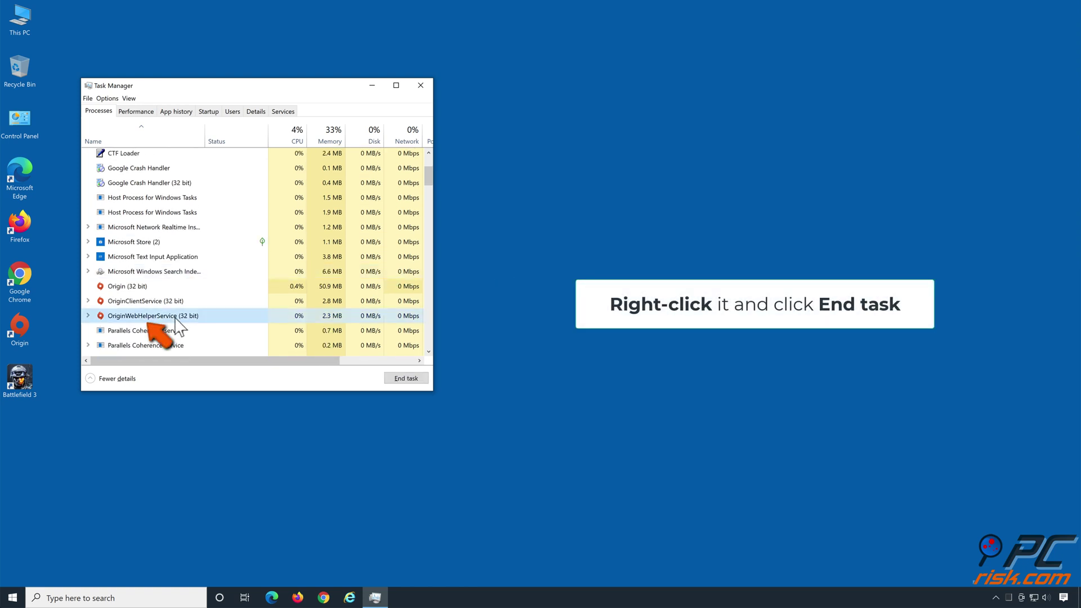
right_click(177, 322)
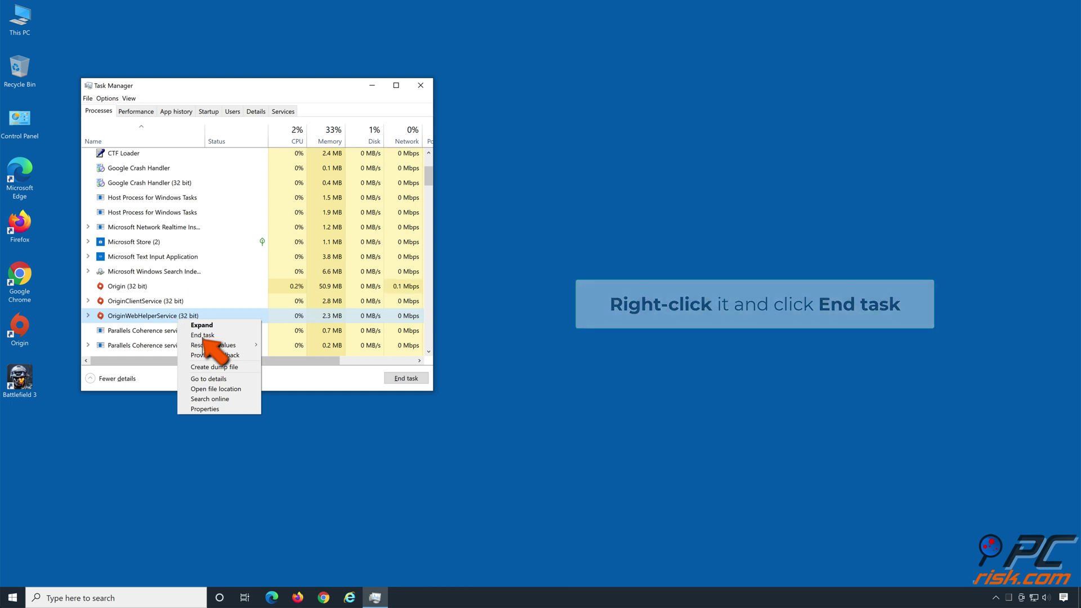
click(201, 335)
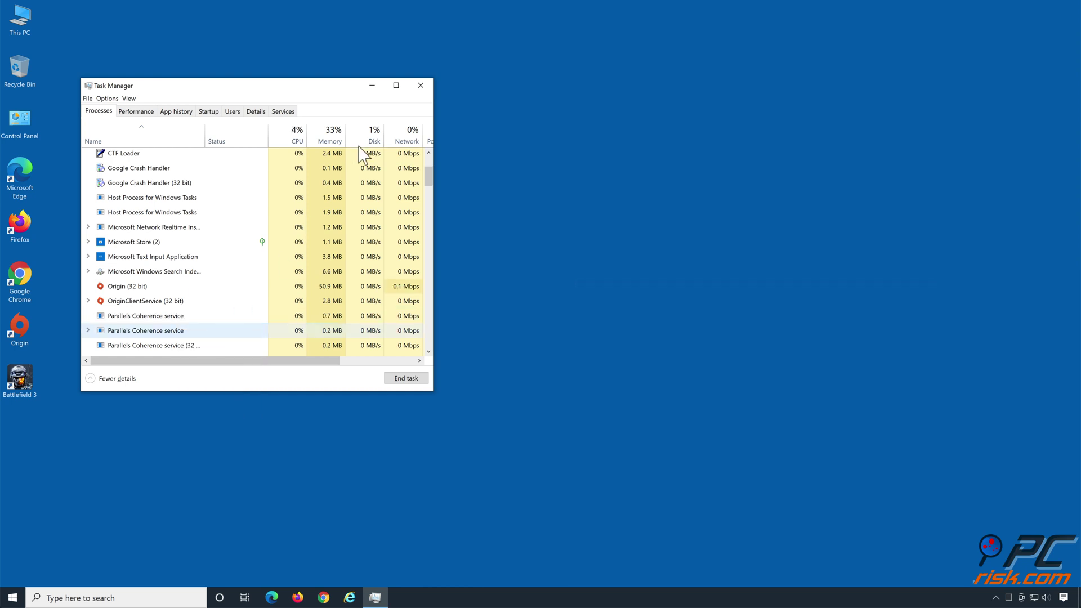
click(420, 86)
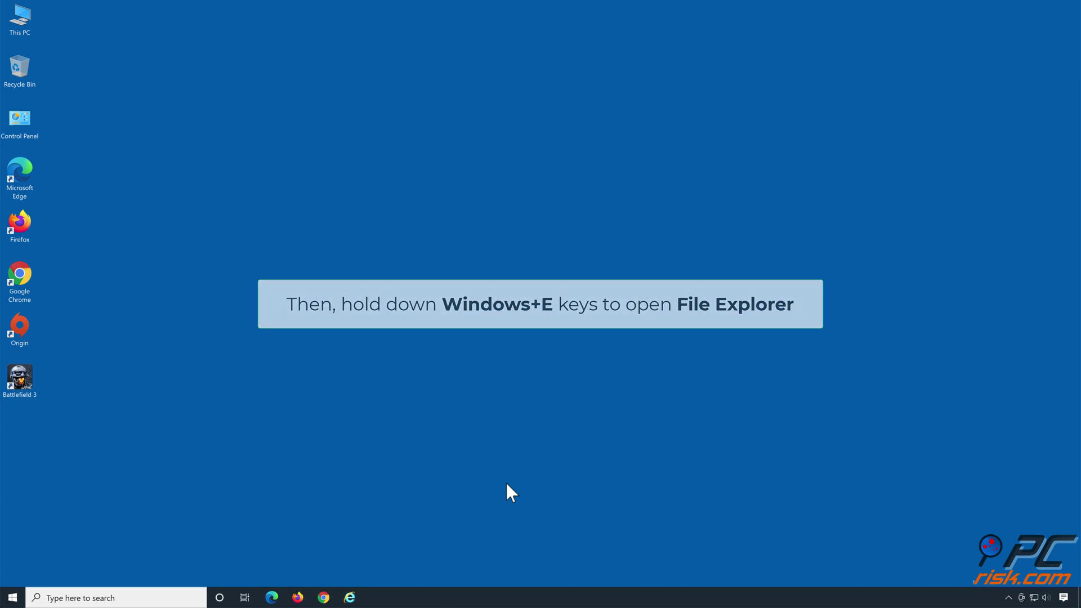
Navigate File Explorer to C:\Program Files (x86)\Origin.
key(super+e)
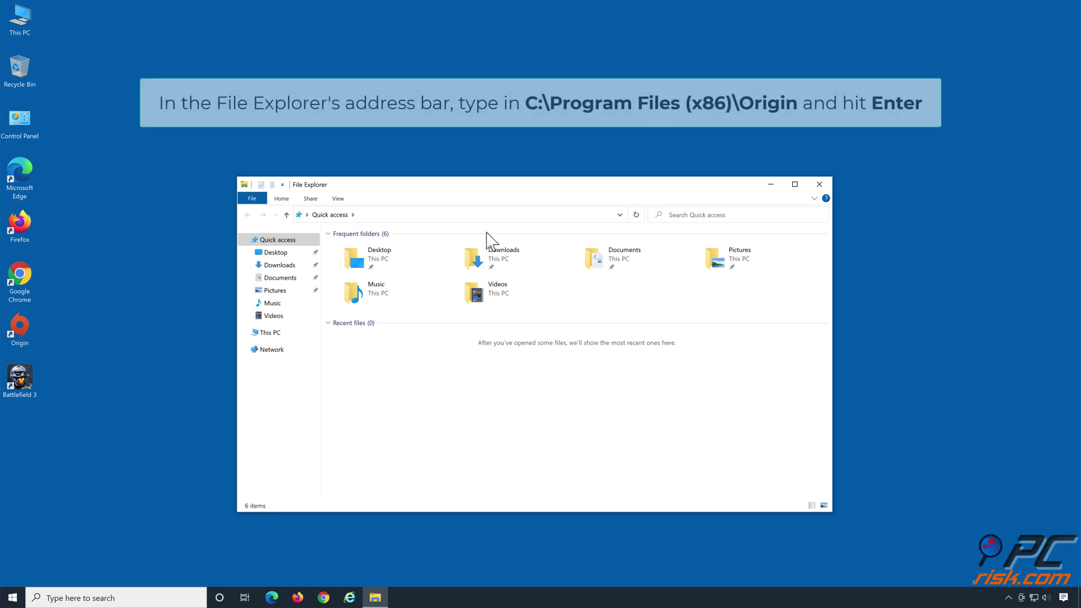
click(492, 217)
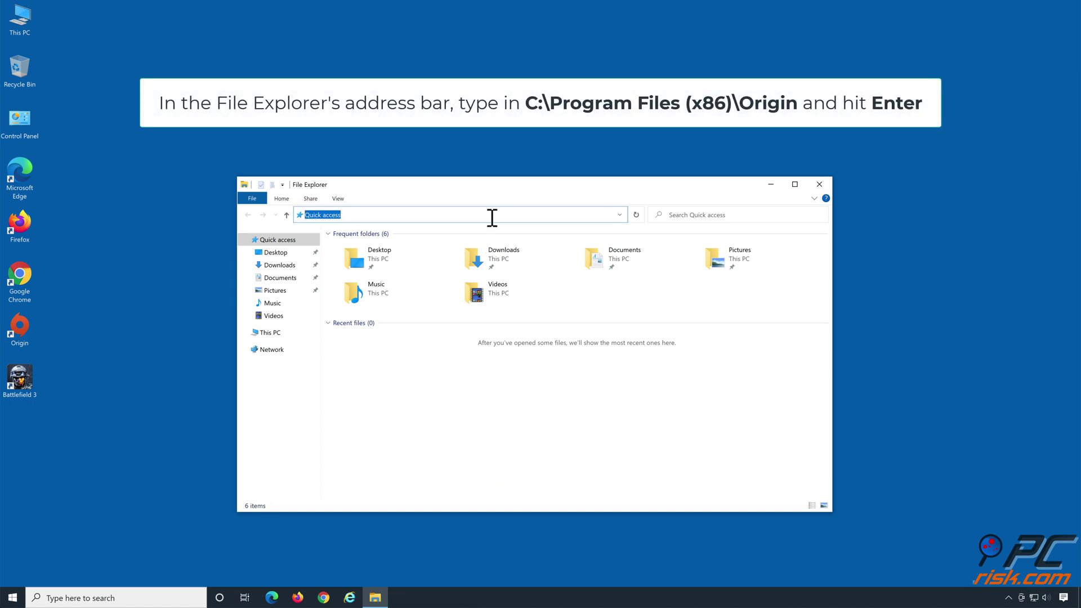
text(c:\pr)
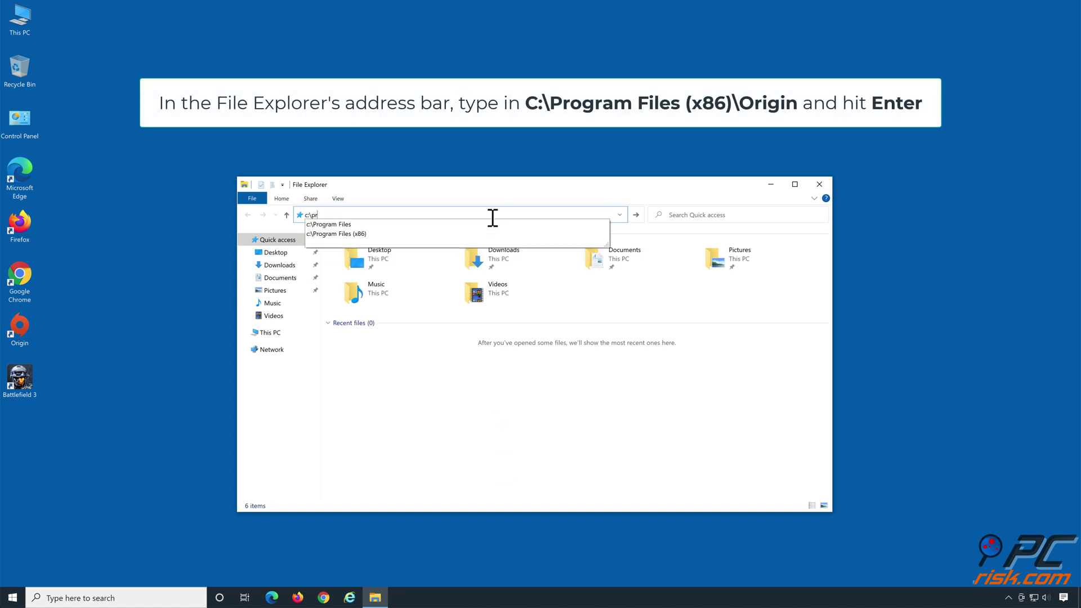
text(ogram files ()
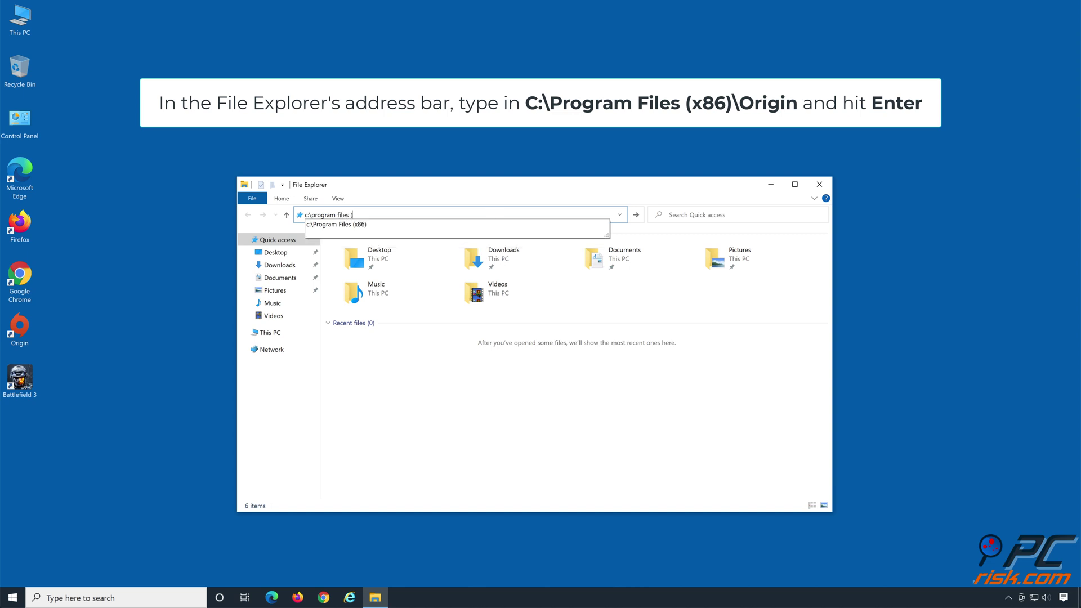
text(x86)\origin)
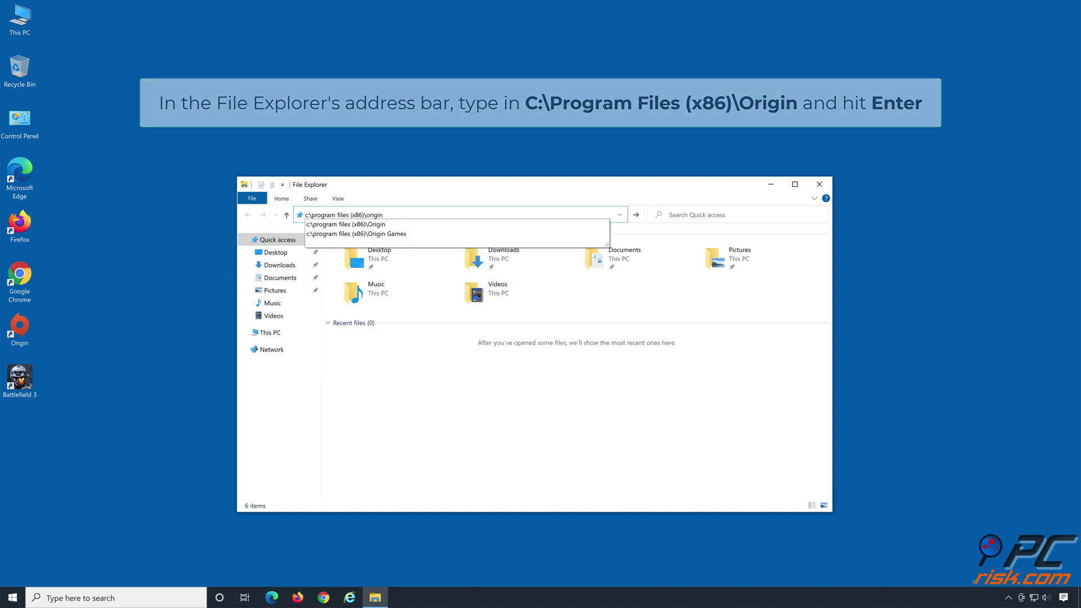
key(Return)
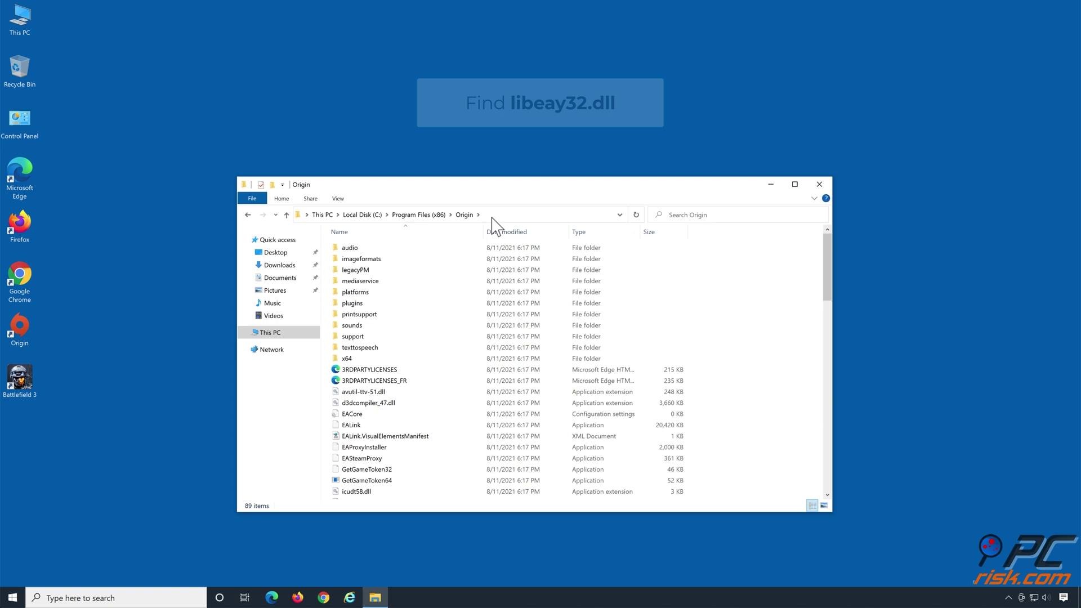
scroll(496, 293, down, 3)
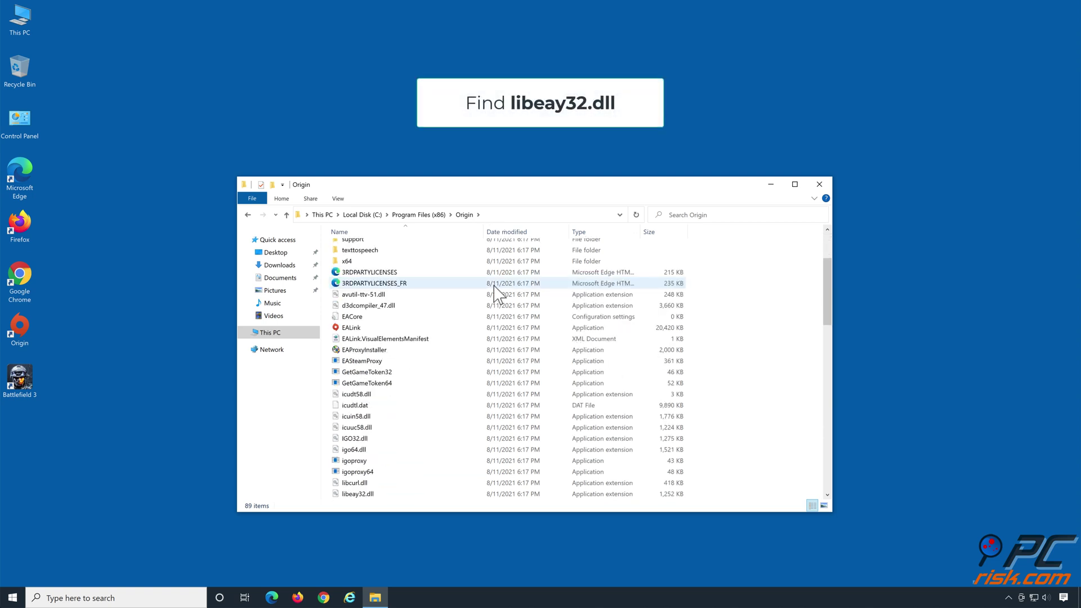
scroll(497, 294, down, 2)
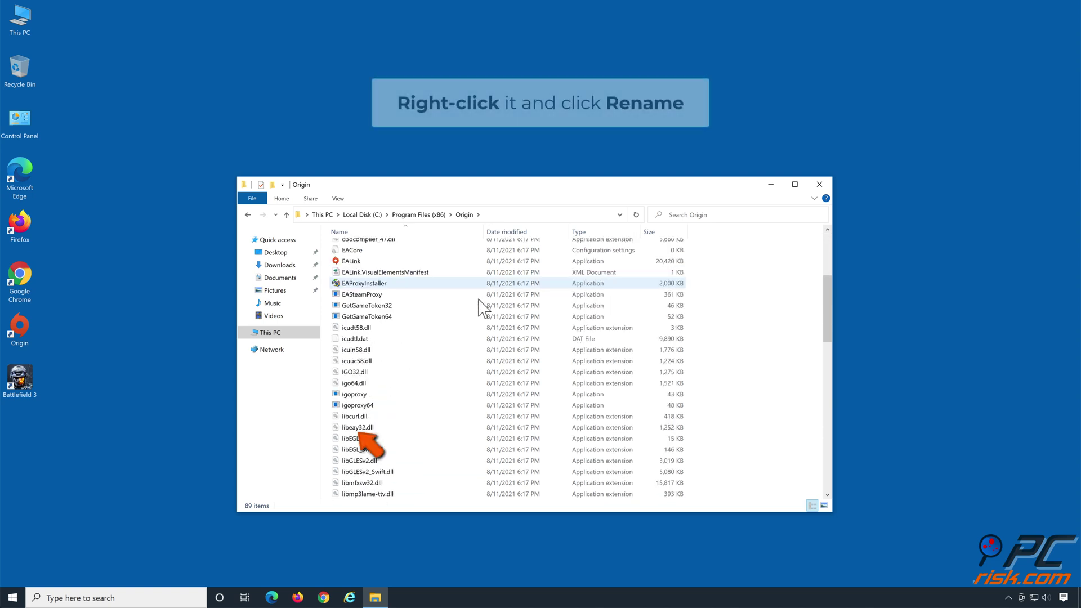
Rename libeay32.dll to libeay32.dll.old and close the folder.
right_click(360, 427)
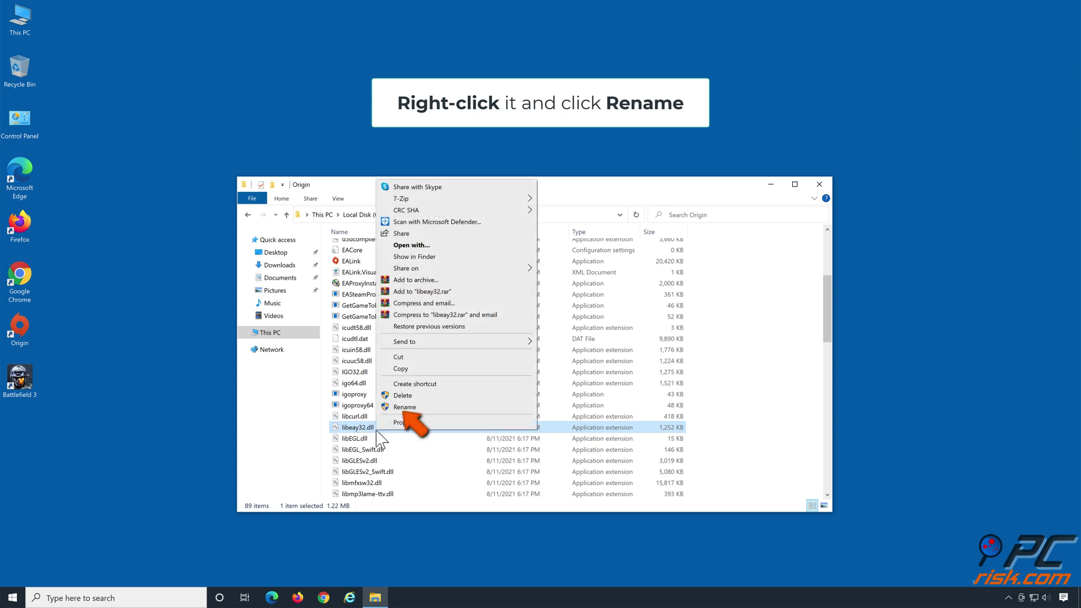
click(418, 407)
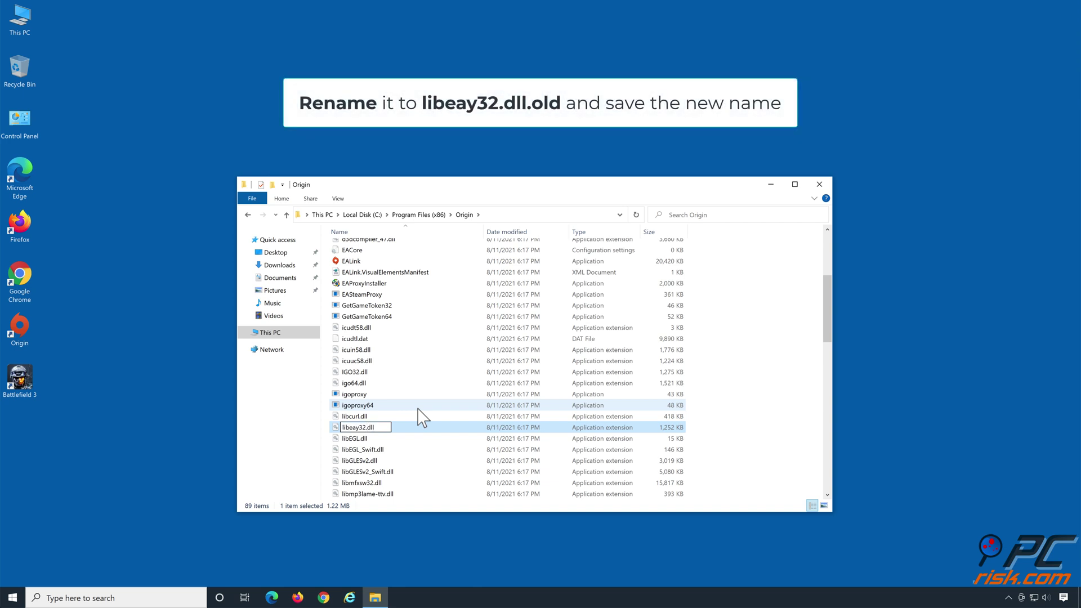
key(Return)
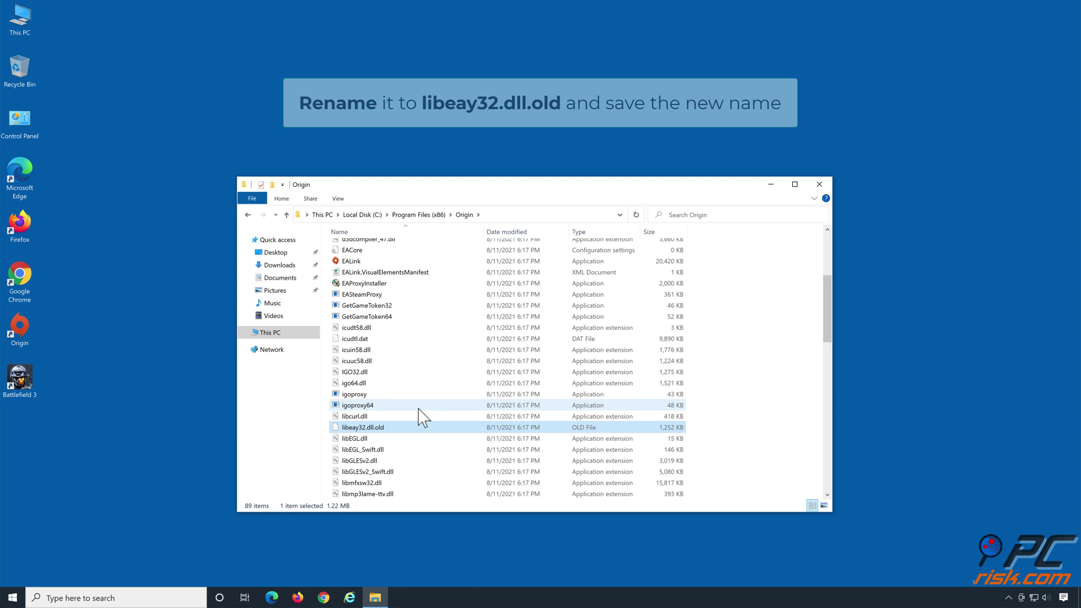
click(824, 187)
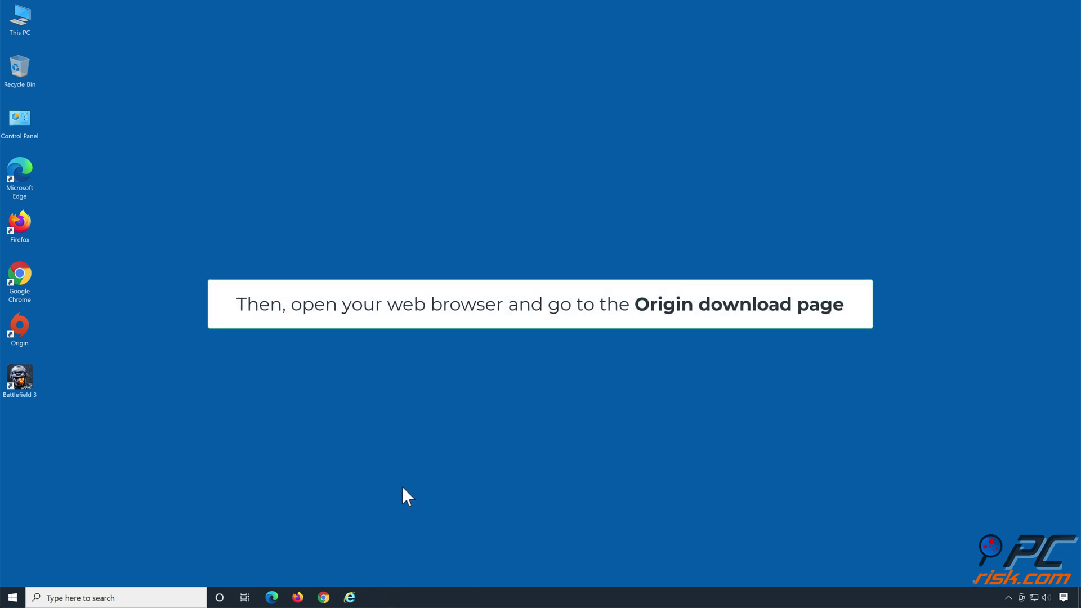
Download the Windows installer from origin.com/usa/en-us/store/download in Edge.
click(272, 597)
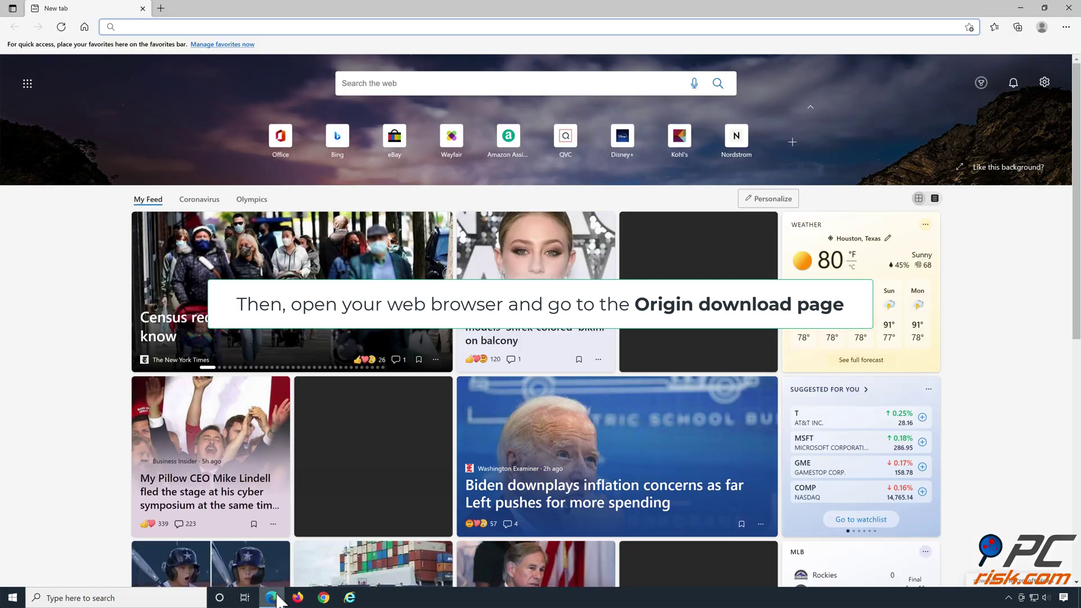
text(https://www.origin.com/usa/en-us/store/download)
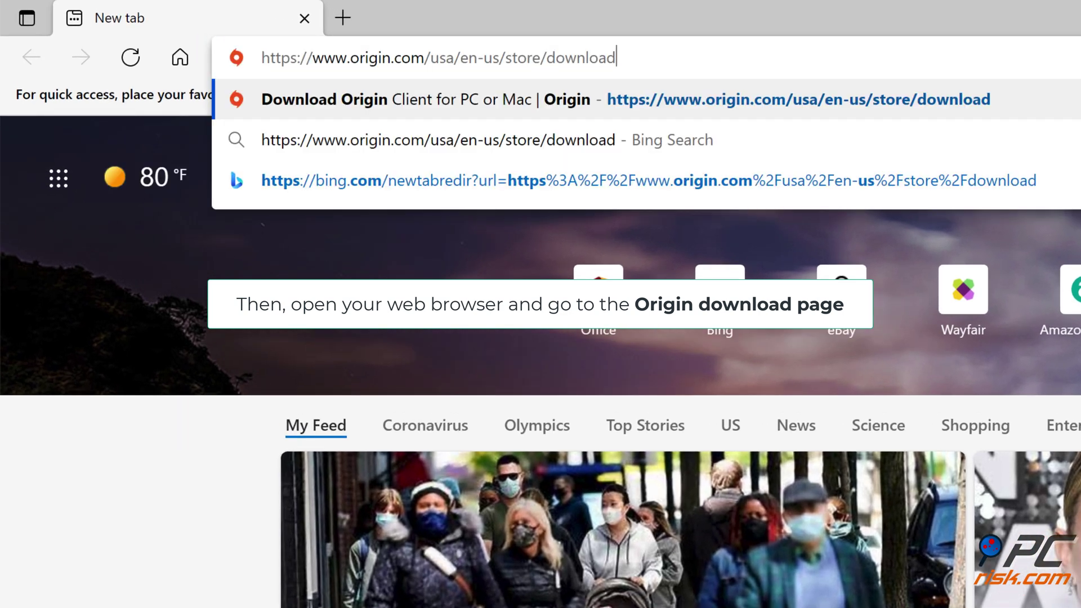
key(Return)
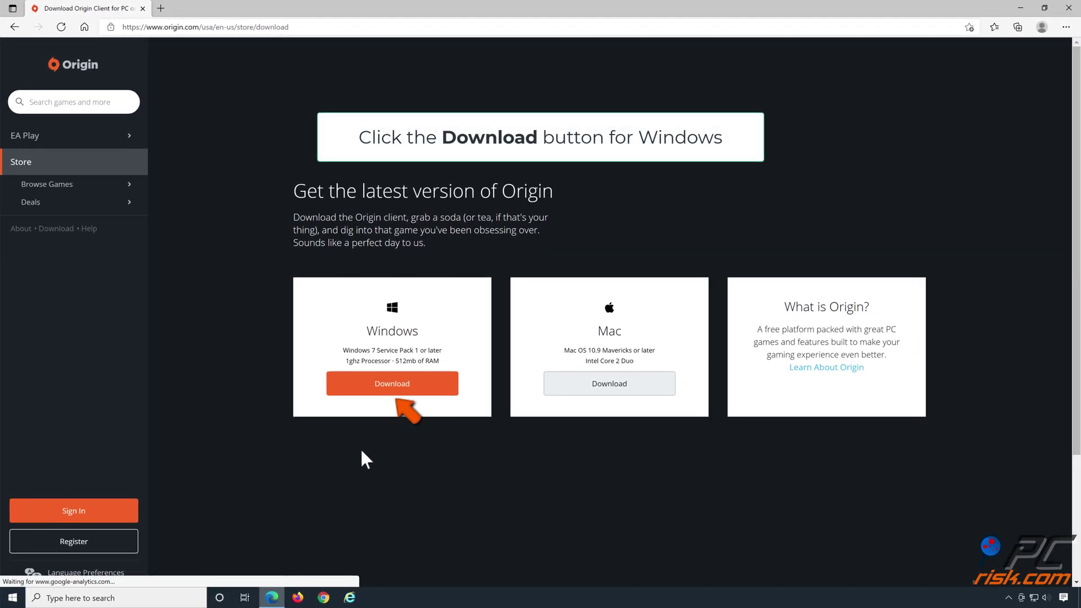
click(389, 390)
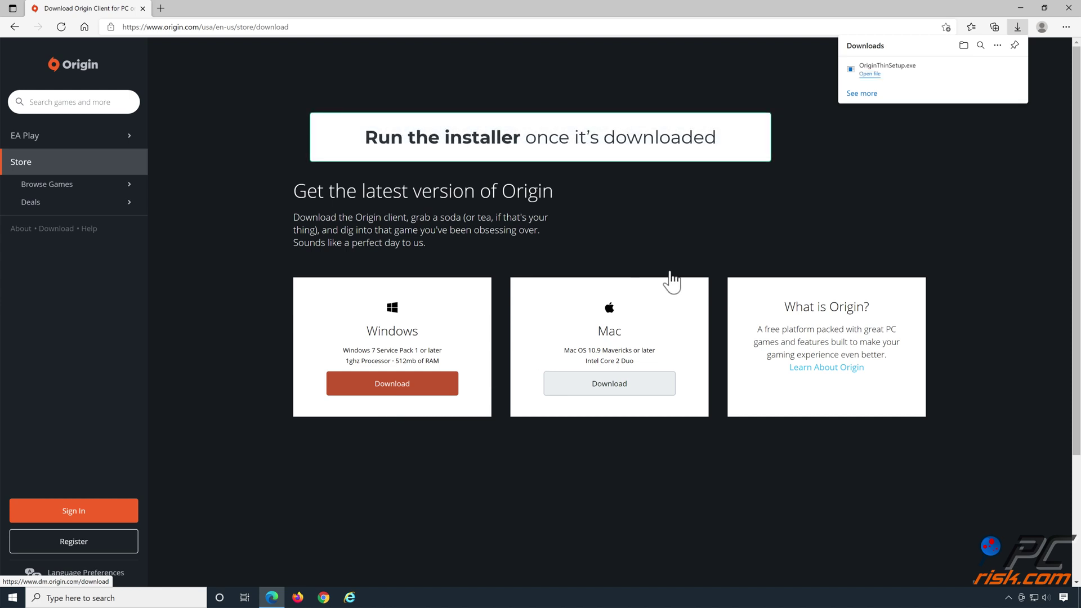
Run OriginThinSetup.exe to reinstall Origin, then close Edge and the Origin client.
click(871, 74)
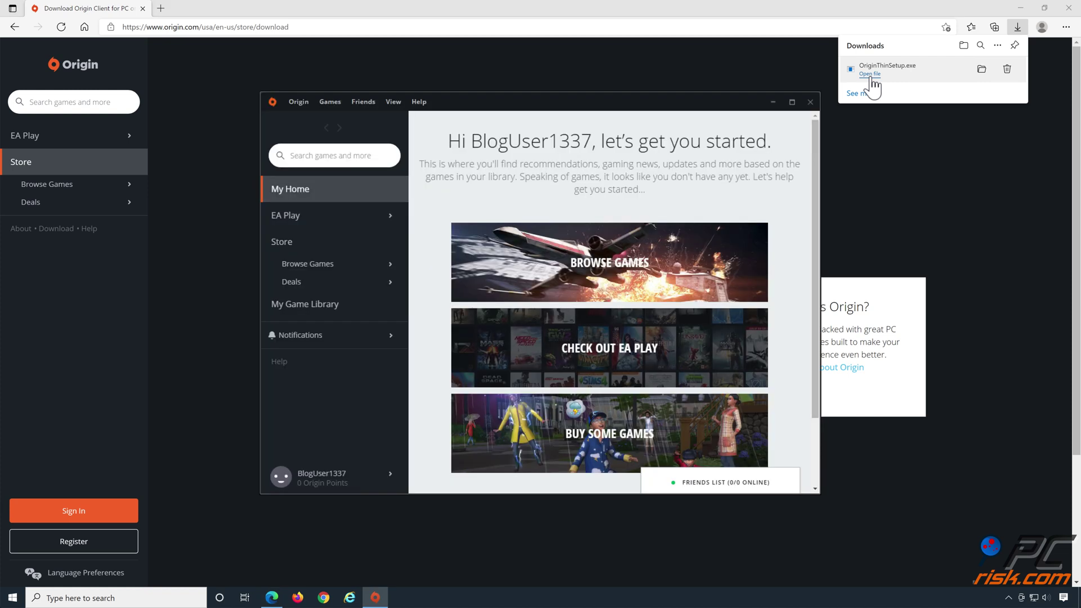
click(1066, 8)
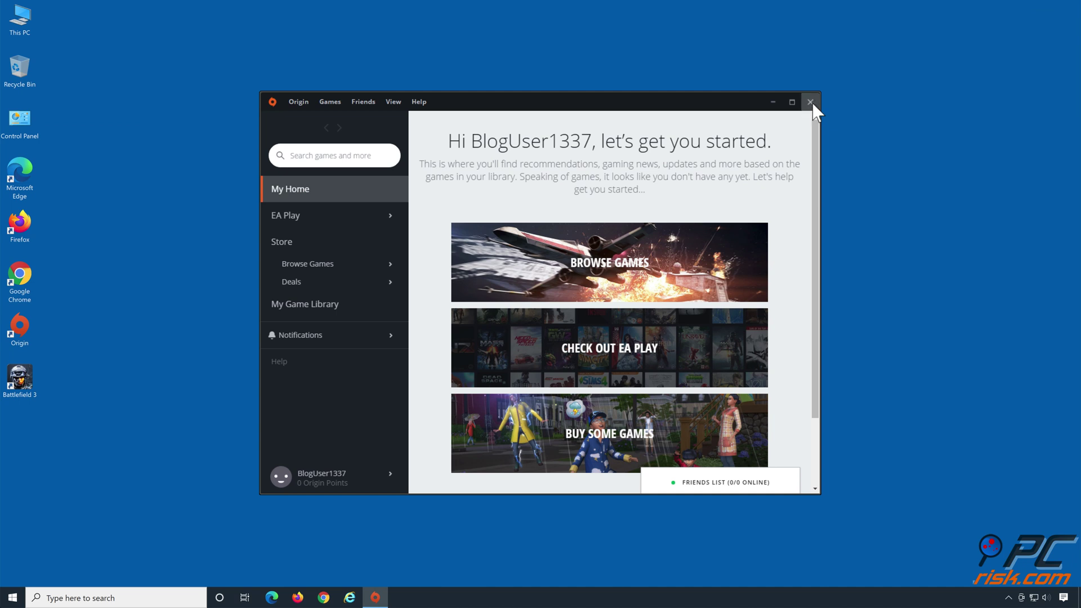
click(810, 102)
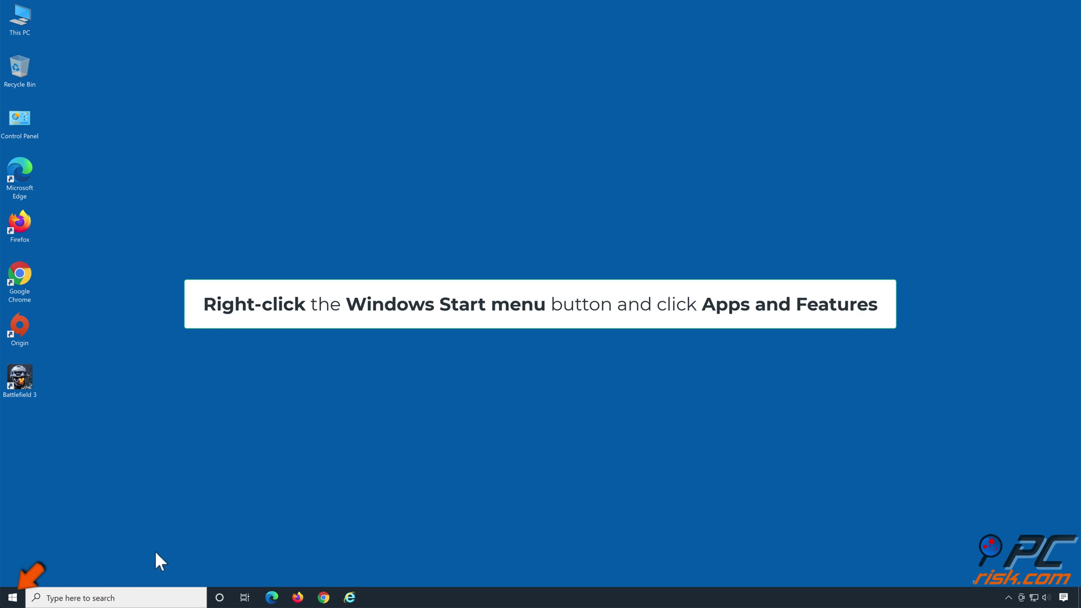
Uninstall Origin from Apps & features in Windows Settings.
right_click(21, 597)
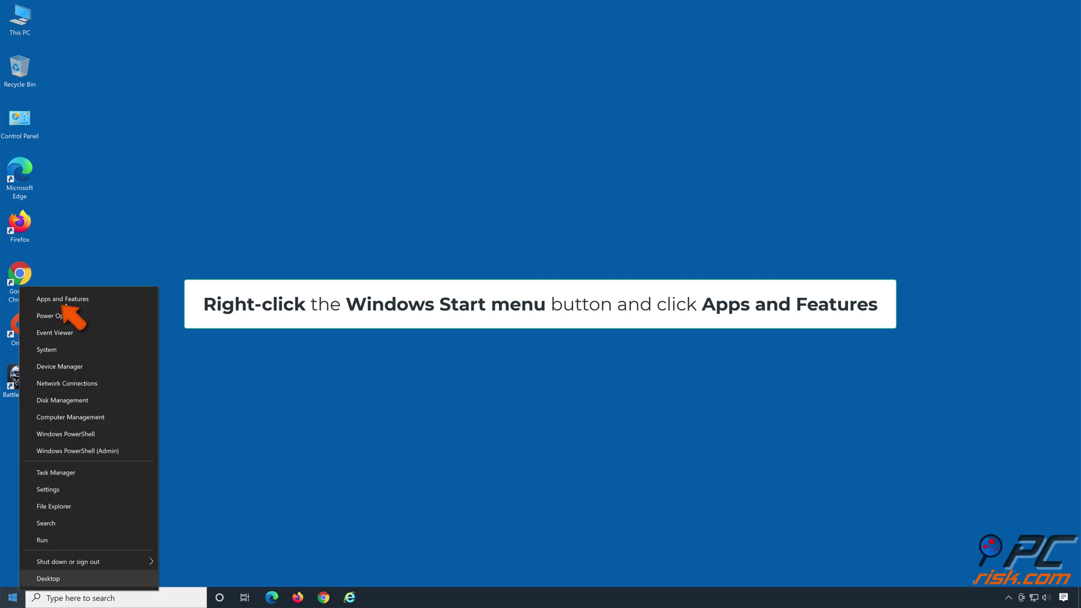
click(65, 299)
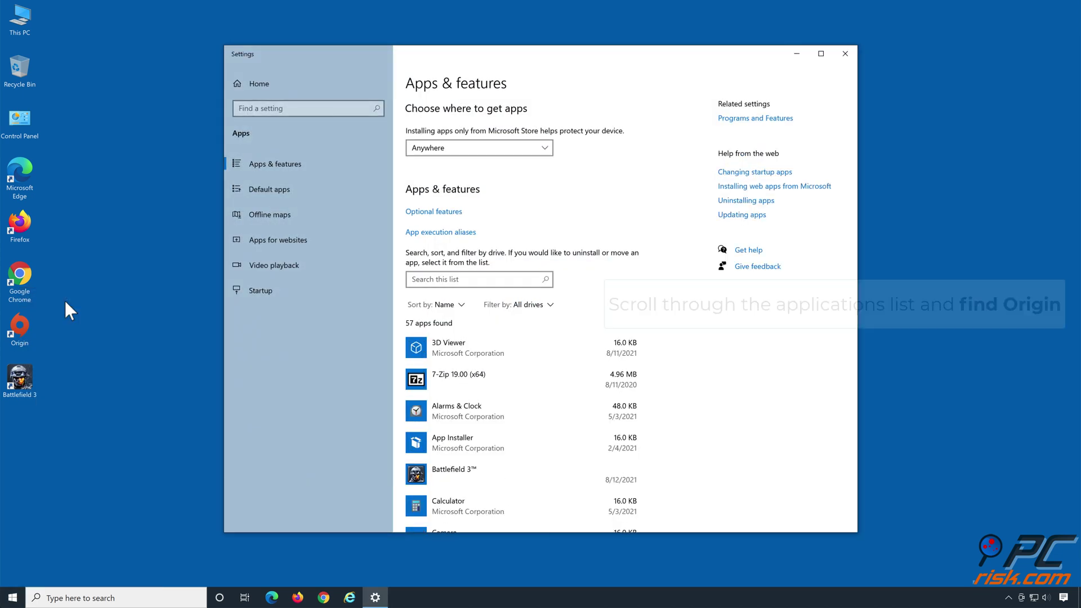
scroll(512, 372, down, 3)
scroll(511, 372, down, 2)
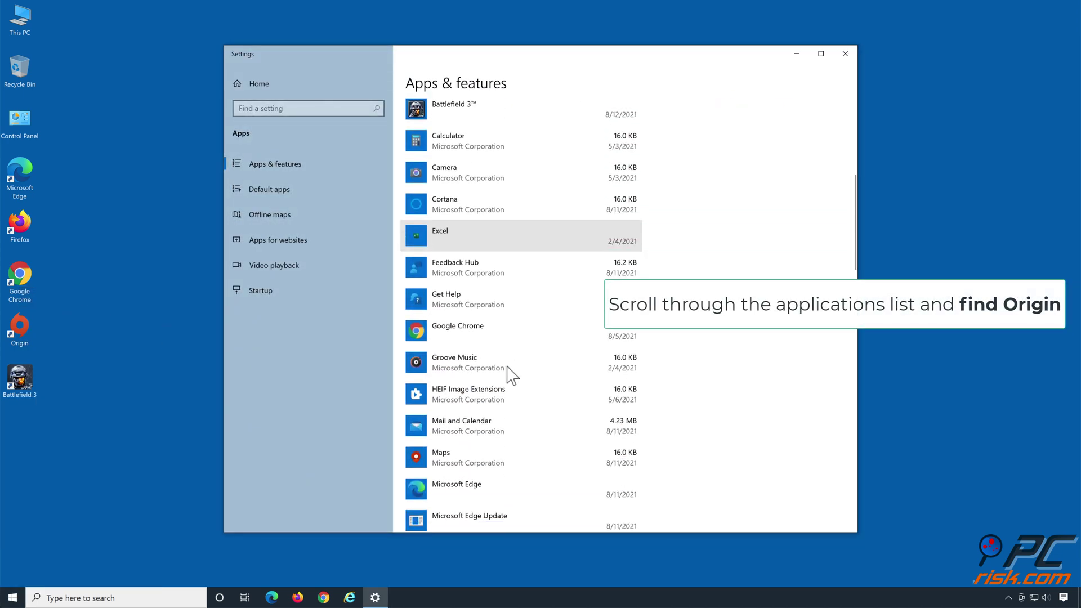
scroll(512, 372, down, 5)
scroll(511, 372, down, 1)
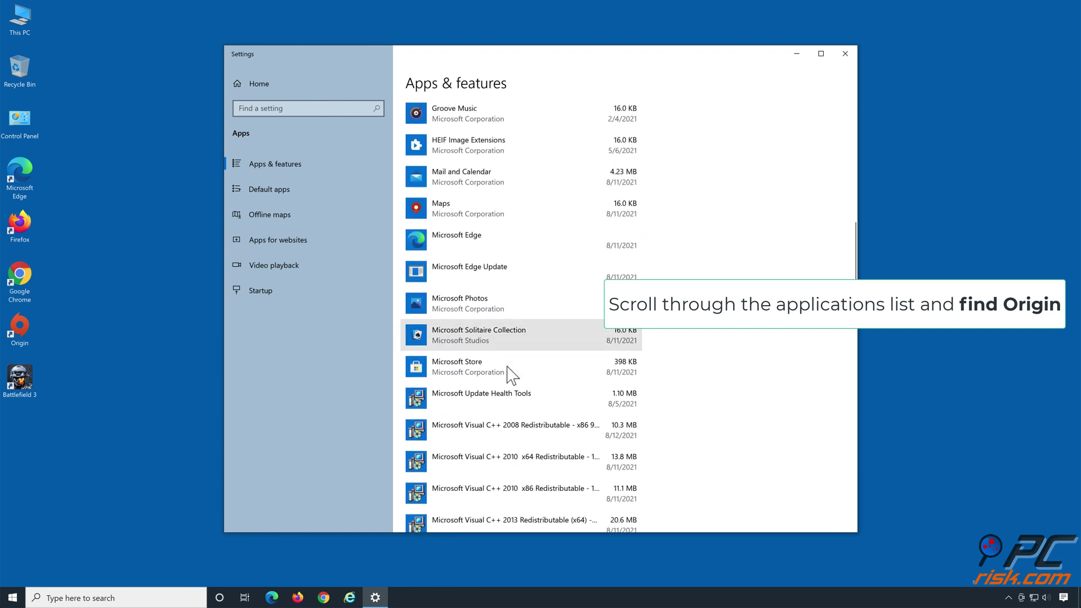
scroll(511, 372, down, 3)
scroll(510, 375, down, 4)
scroll(511, 375, down, 1)
scroll(511, 375, down, 2)
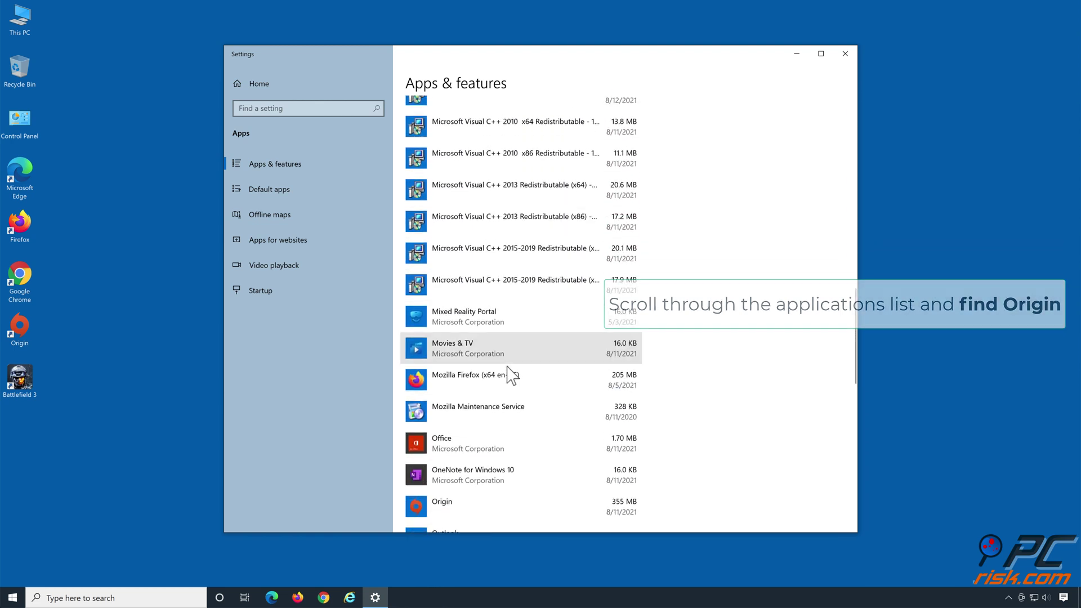
scroll(512, 374, down, 4)
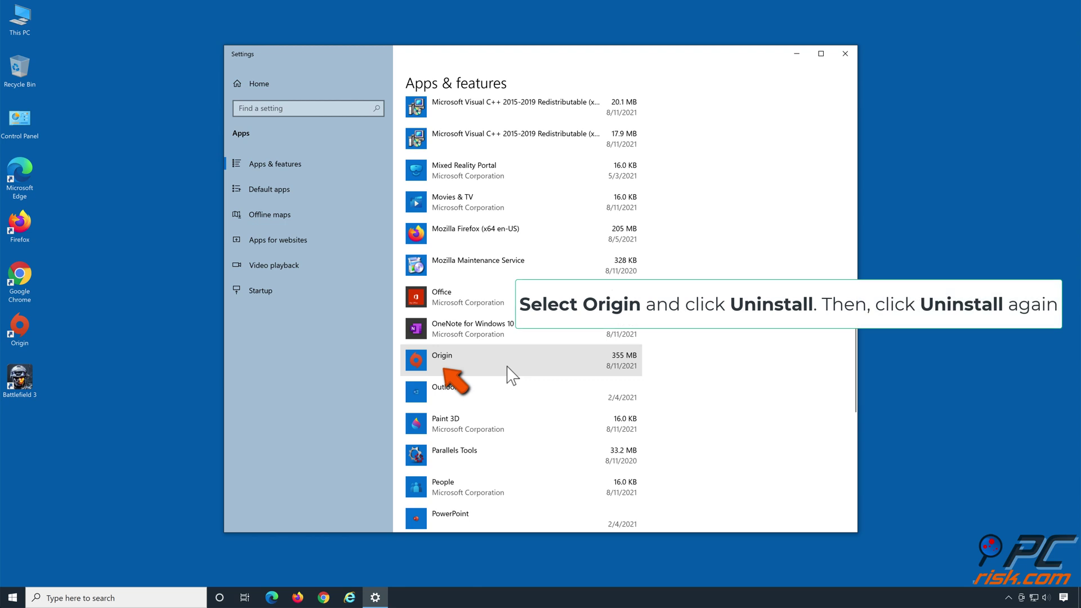
click(510, 359)
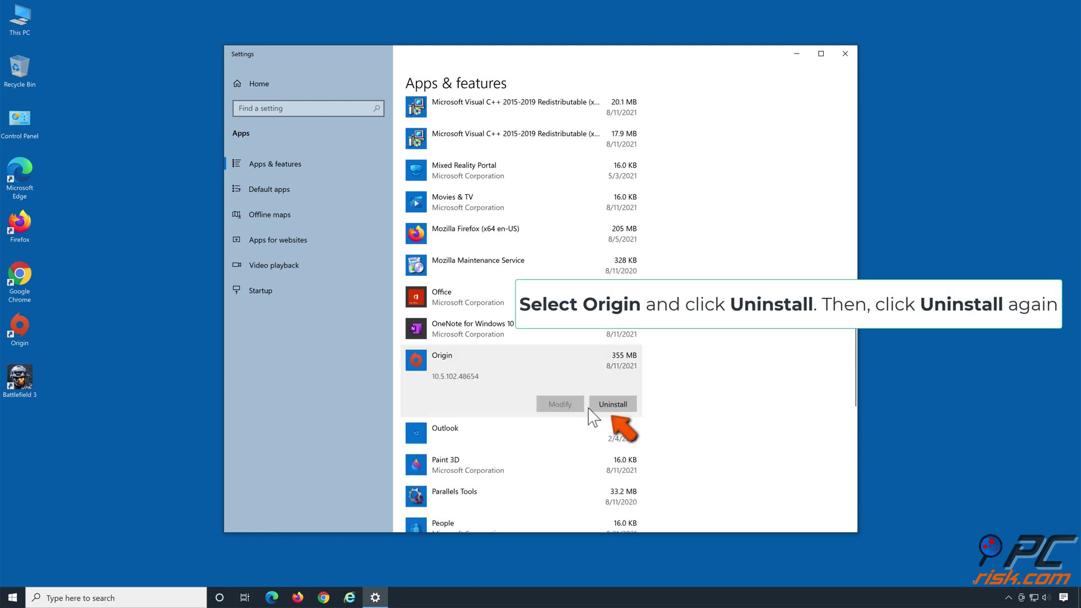
click(613, 404)
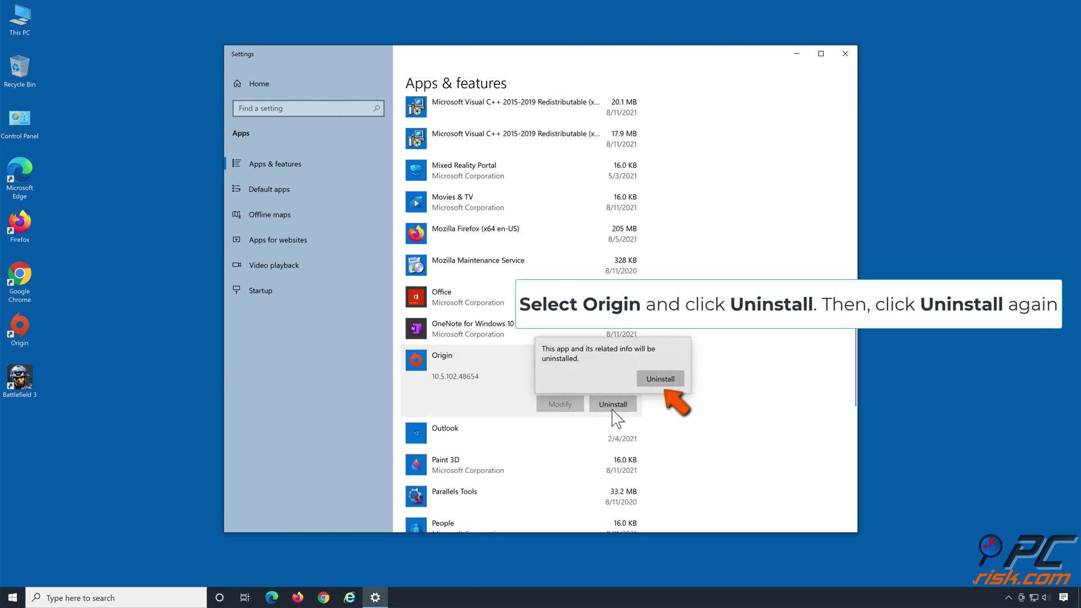
click(661, 379)
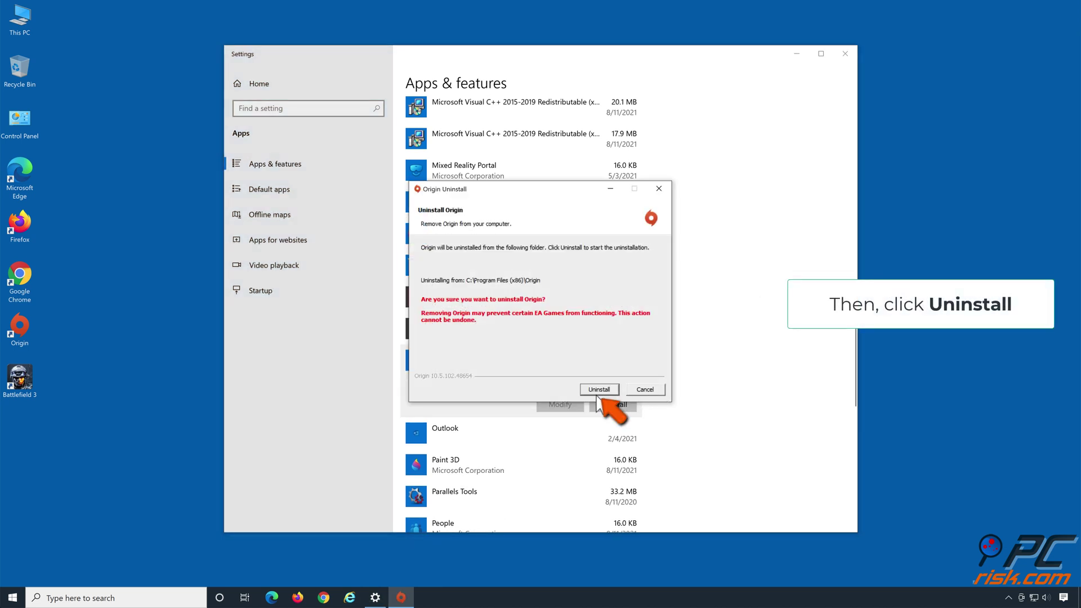
Complete the Origin uninstaller past the running-instance warning and close Settings.
click(597, 390)
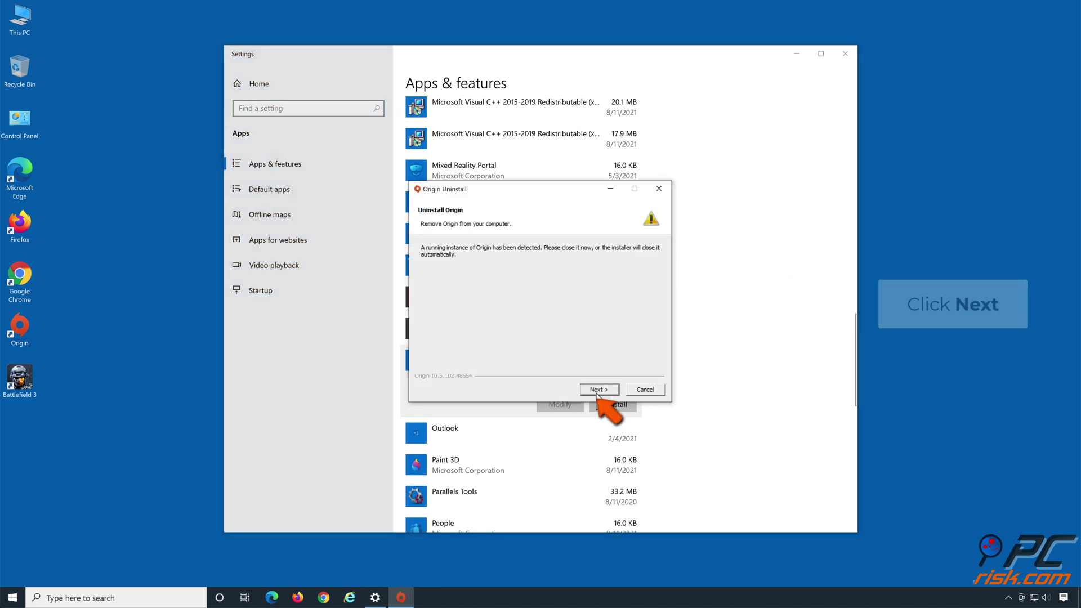
click(598, 391)
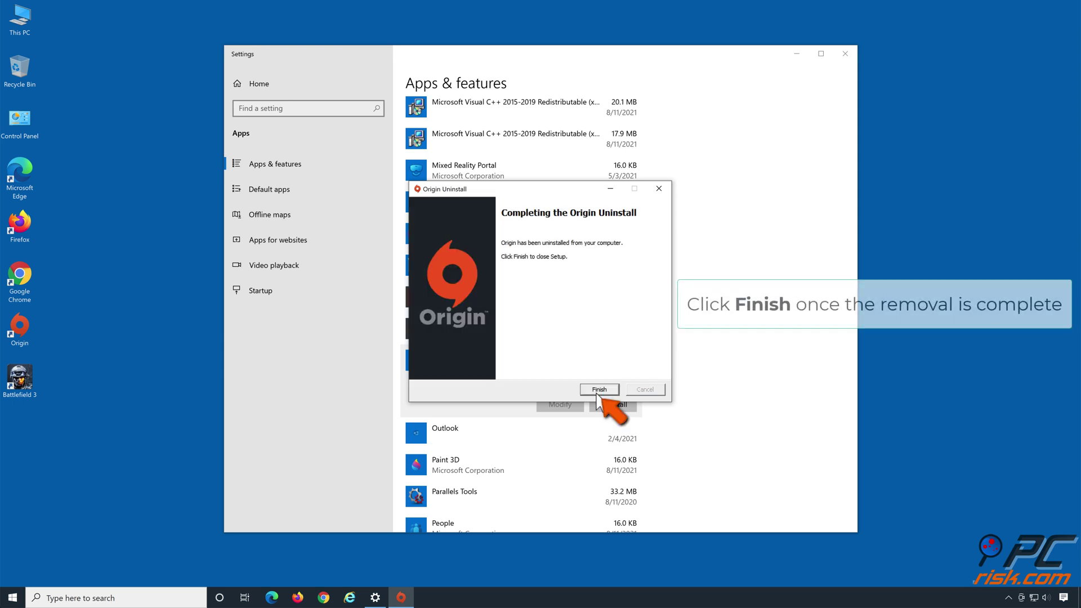
click(598, 389)
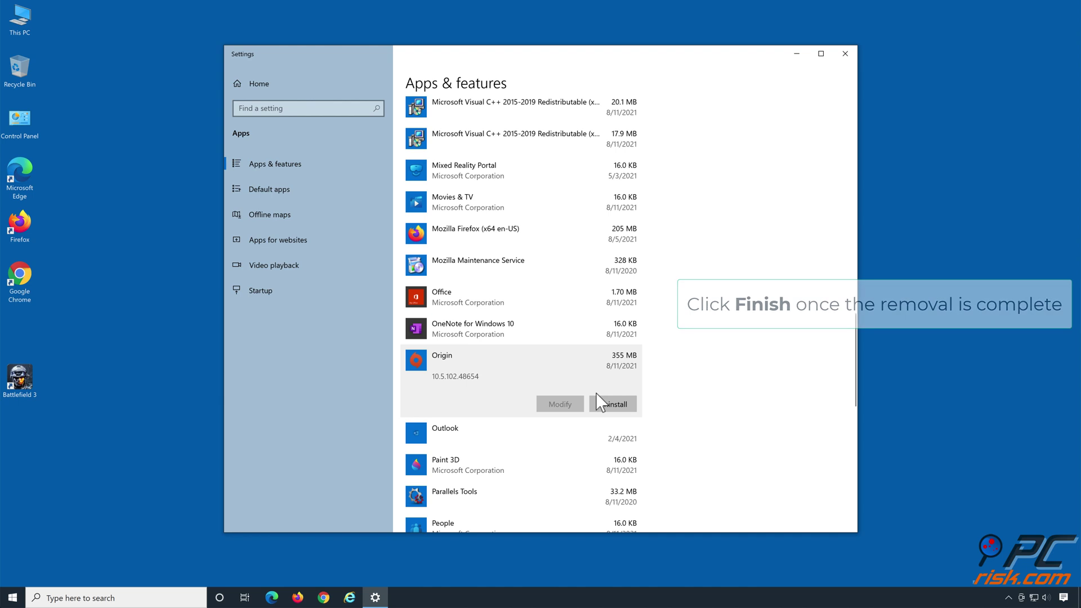
click(846, 55)
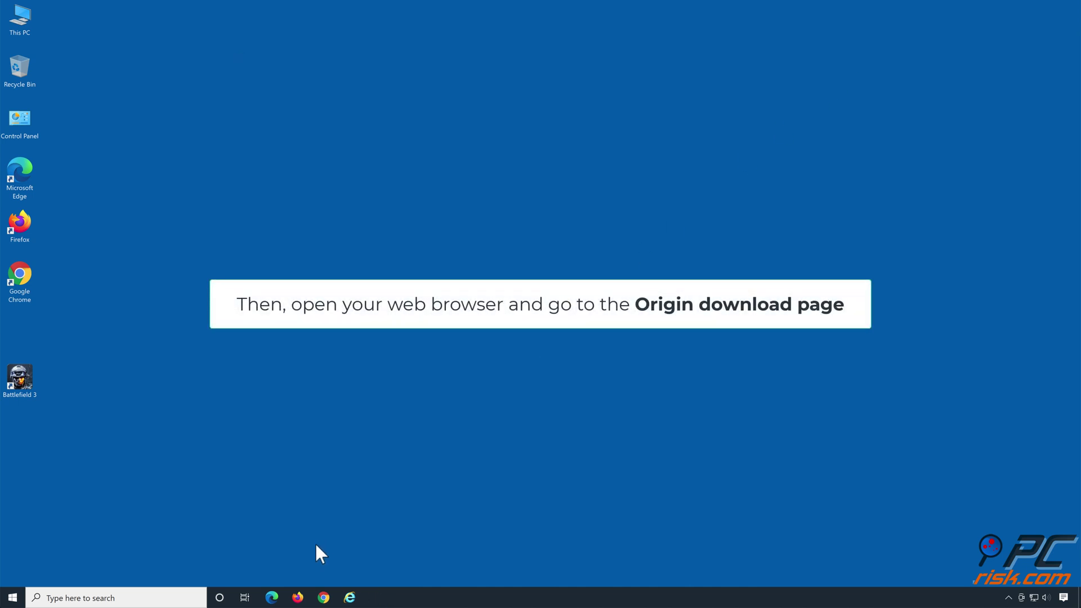
Download the Windows Origin installer again in Edge and close the browser.
click(272, 597)
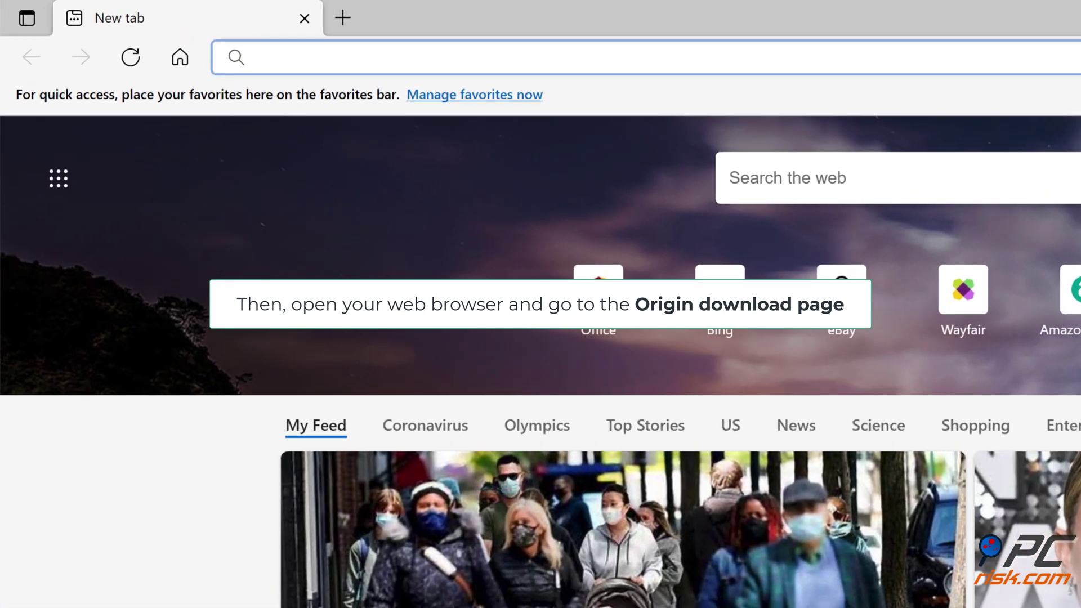
text(https://www.origin.com/usa/en-us/store/download)
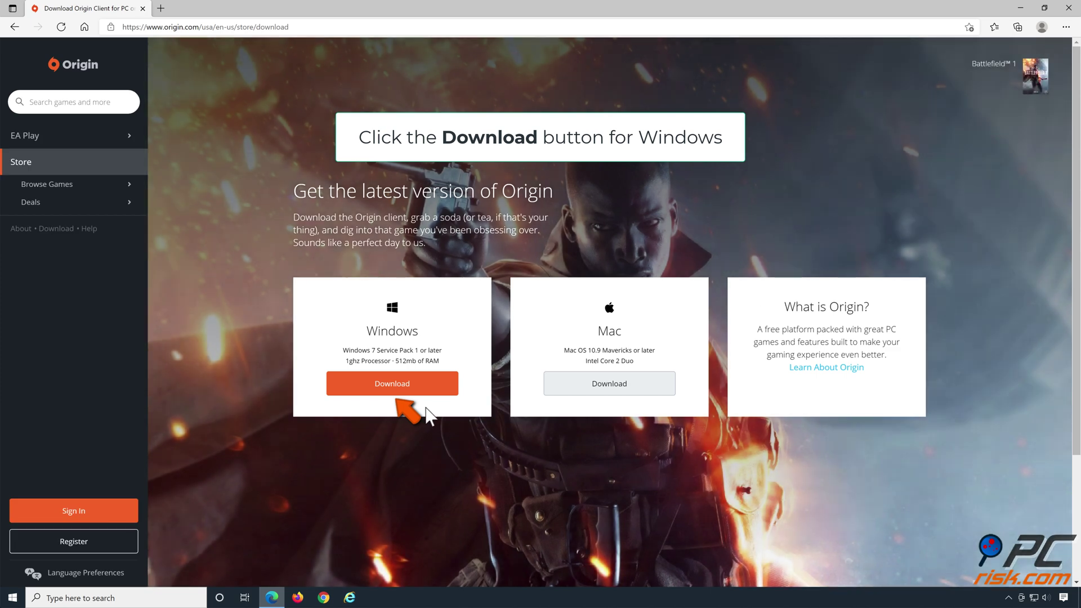
click(394, 396)
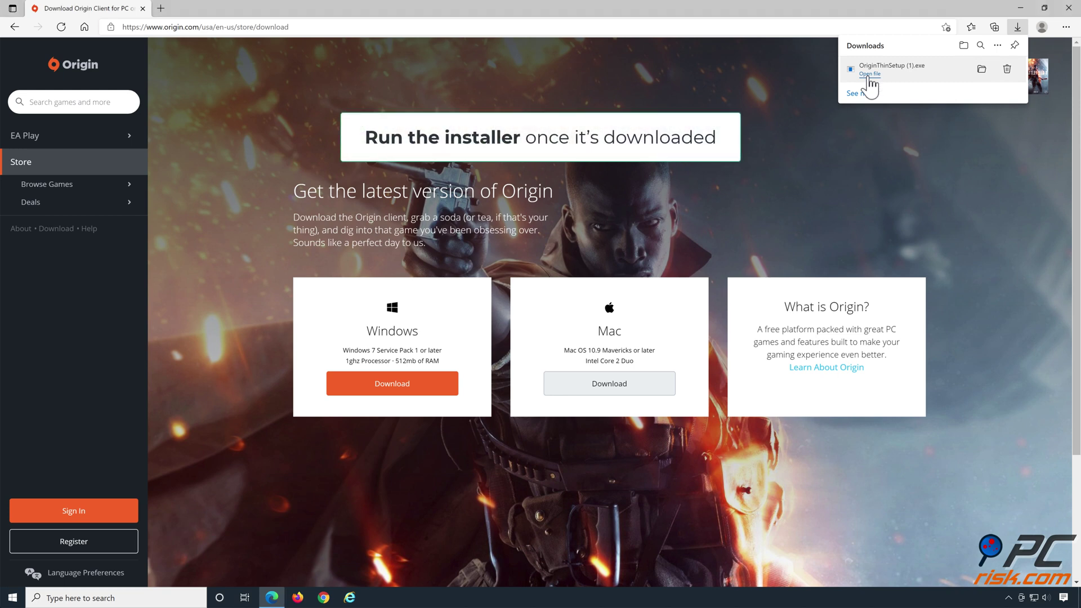
click(1069, 9)
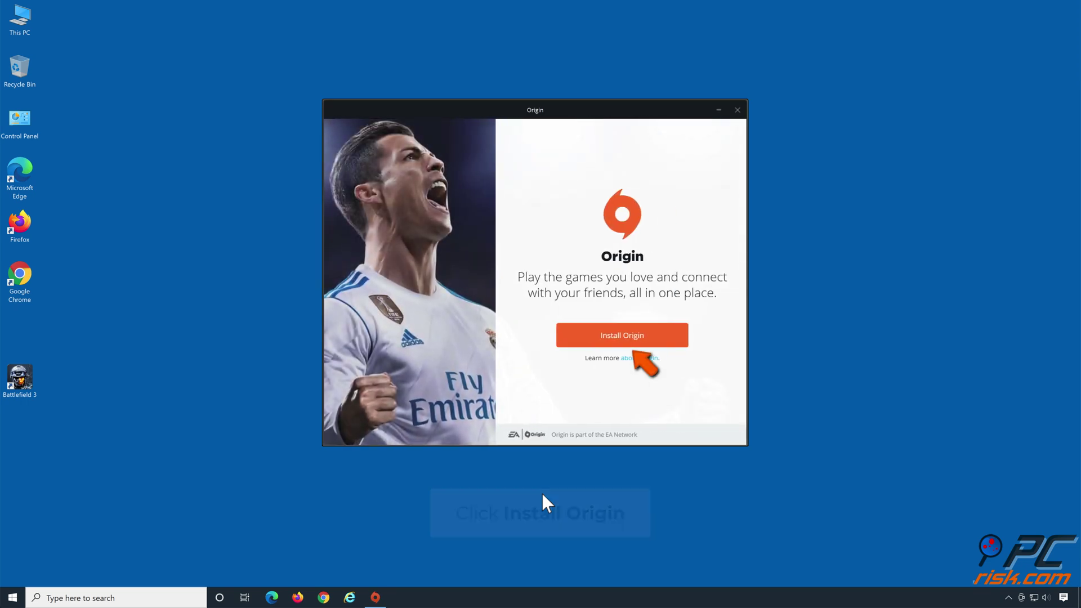
Start the Origin install, accept the EULA and continue with installation.
click(622, 341)
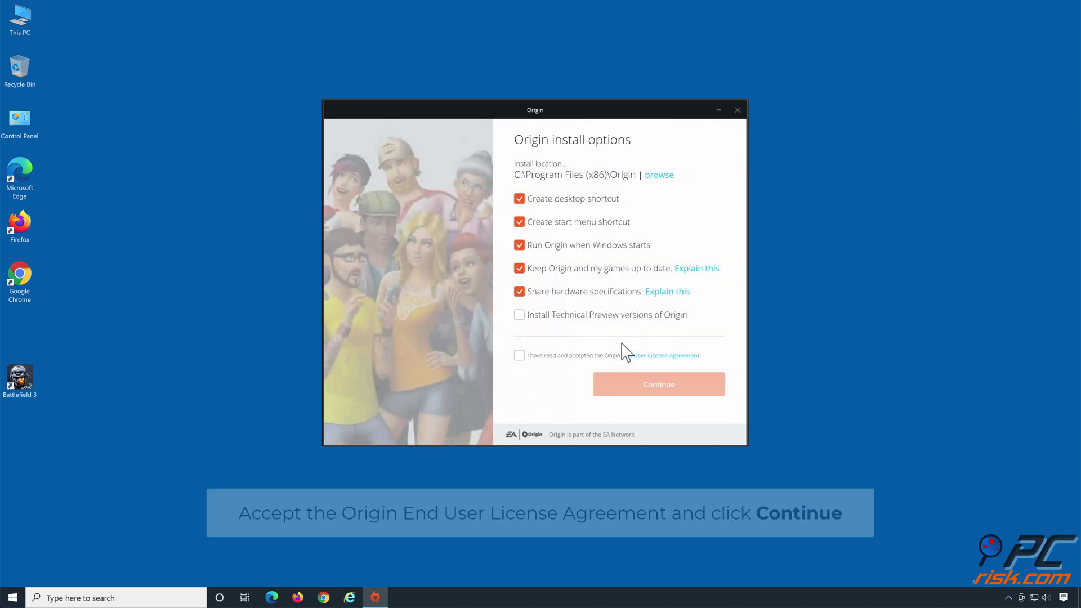
click(519, 356)
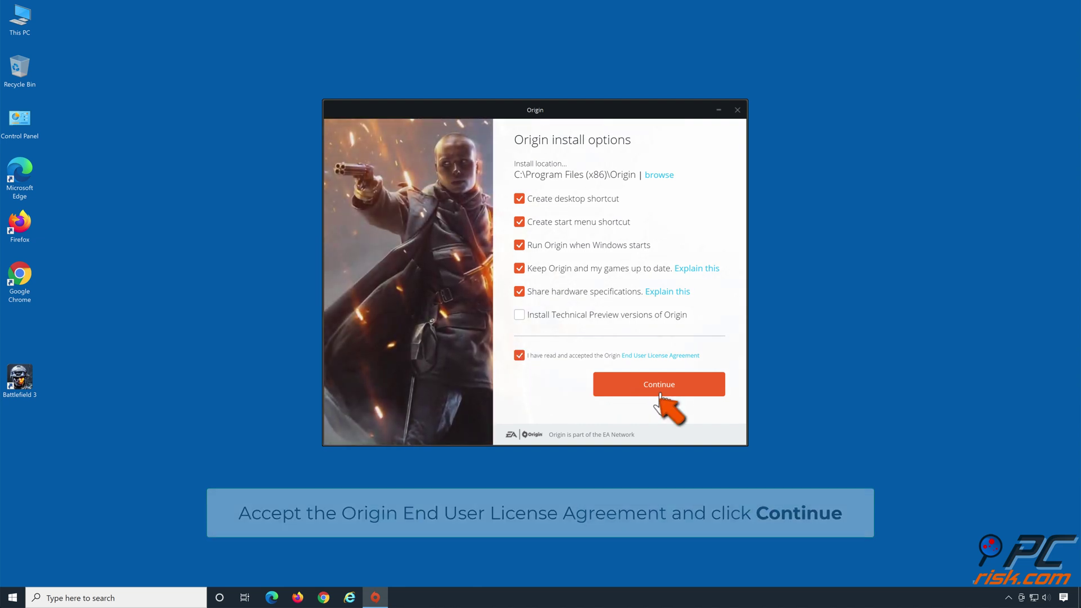
click(662, 395)
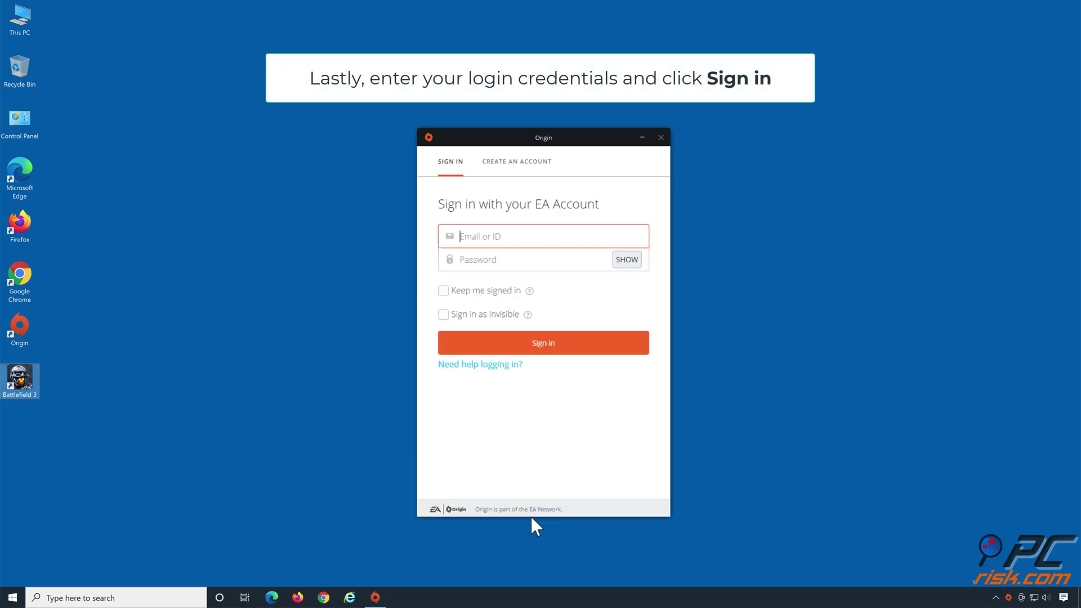
Sign in with email and password, keeping the account signed in, then close Origin.
click(564, 237)
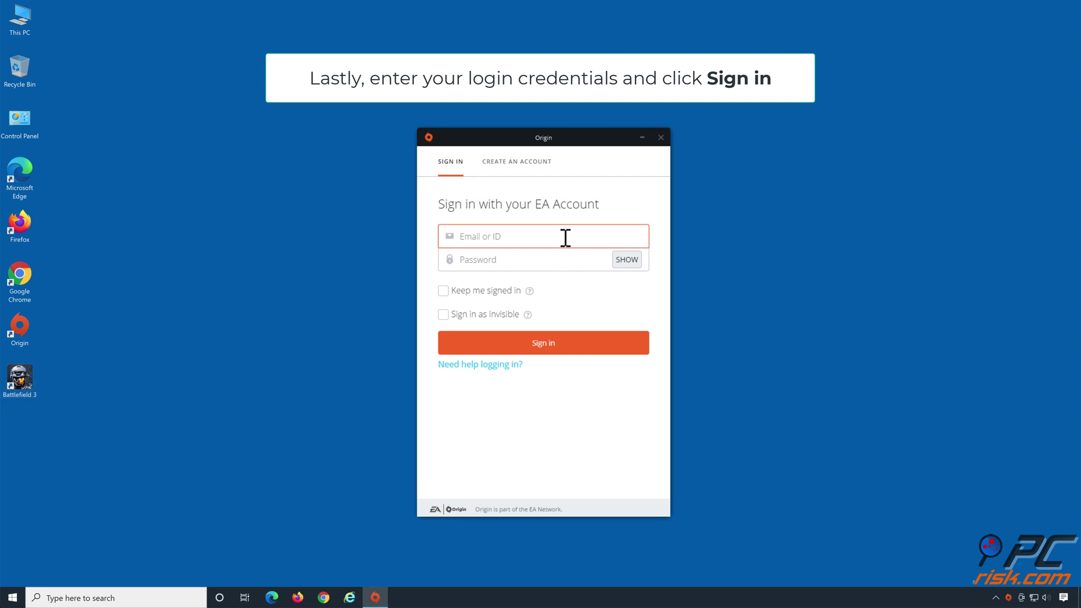
click(558, 259)
text(pa)
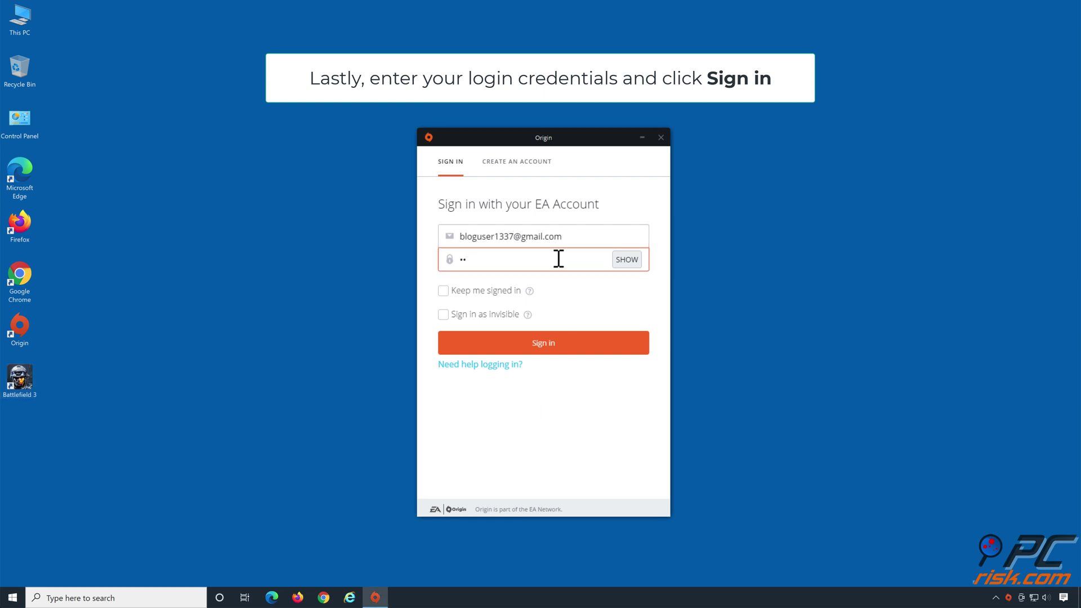
click(444, 291)
click(524, 347)
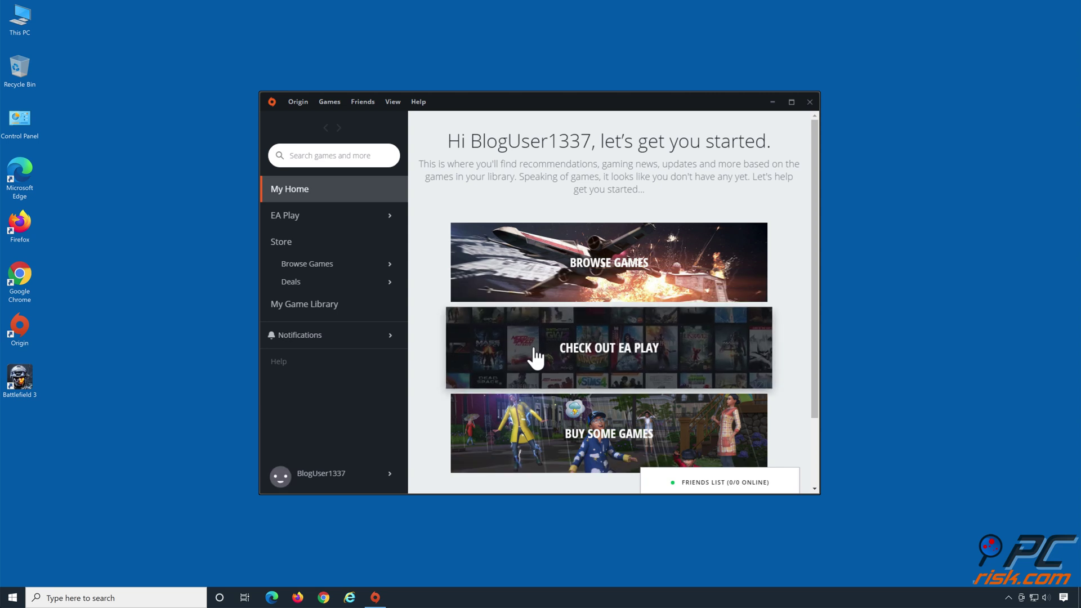
click(808, 102)
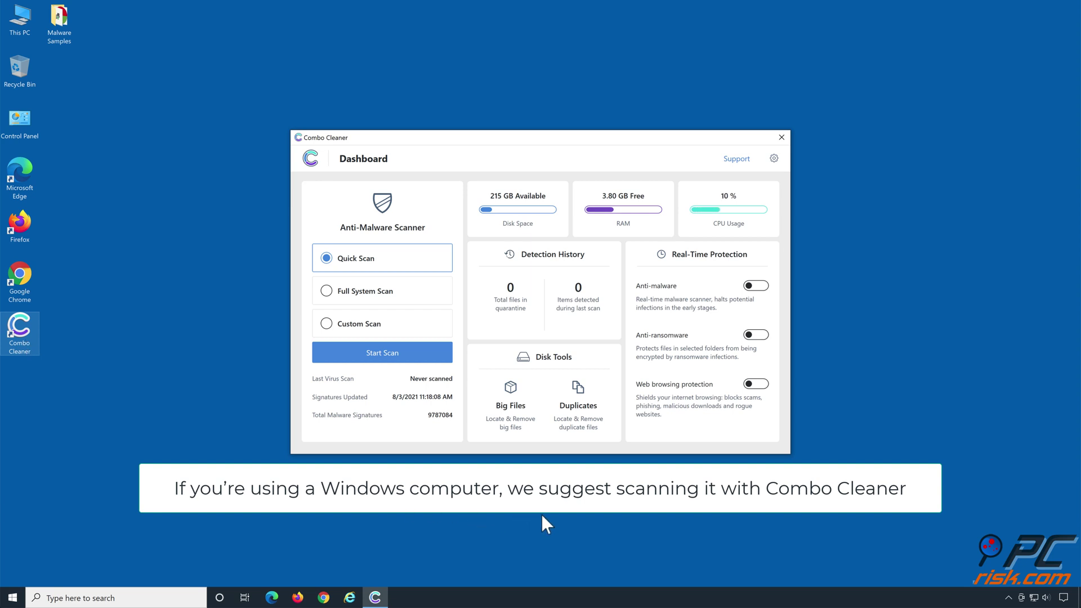
Run a Combo Cleaner scan and move all detected threats to quarantine.
click(381, 365)
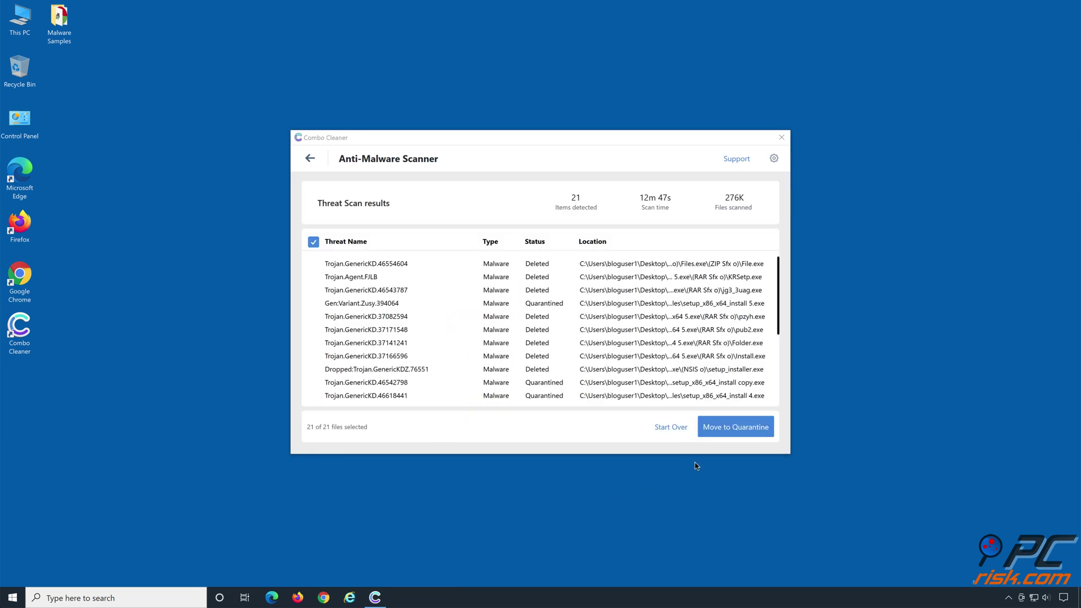
click(736, 436)
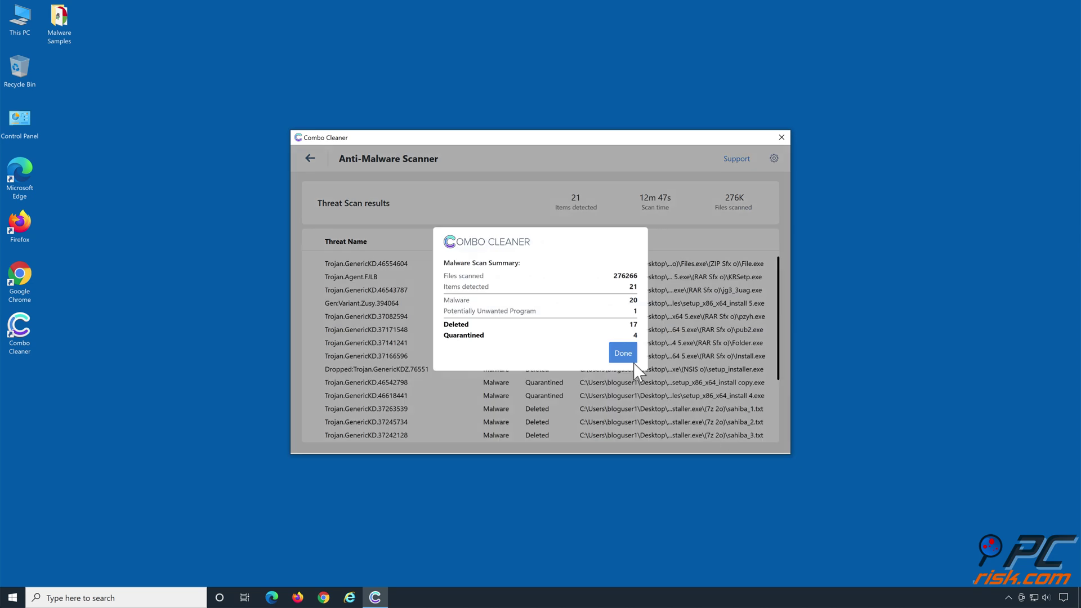
click(626, 360)
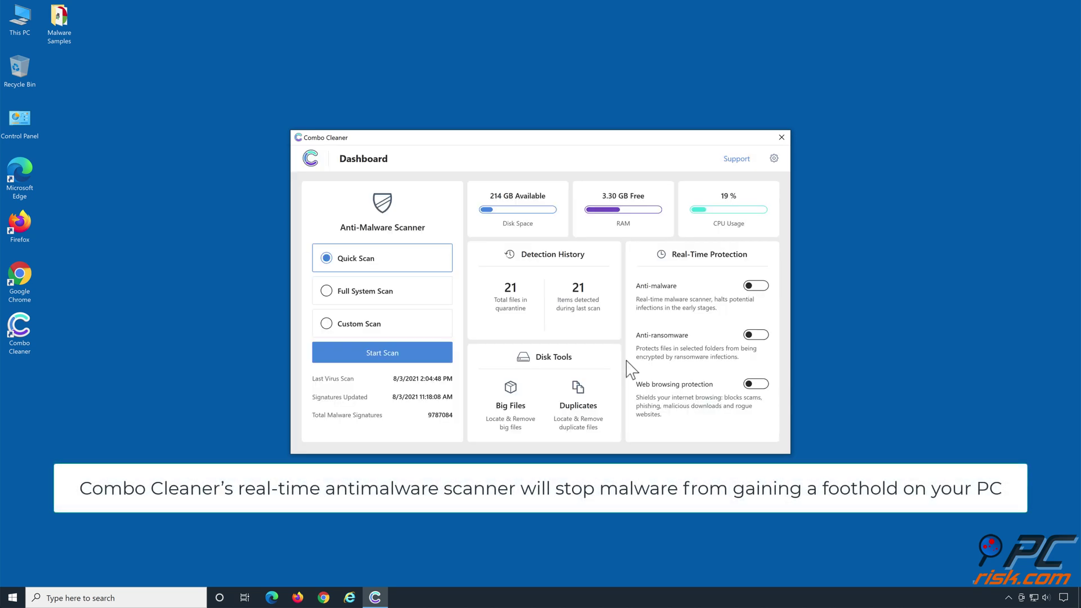
Switch on real-time anti-malware protection and bring up the anti-ransomware settings.
click(756, 288)
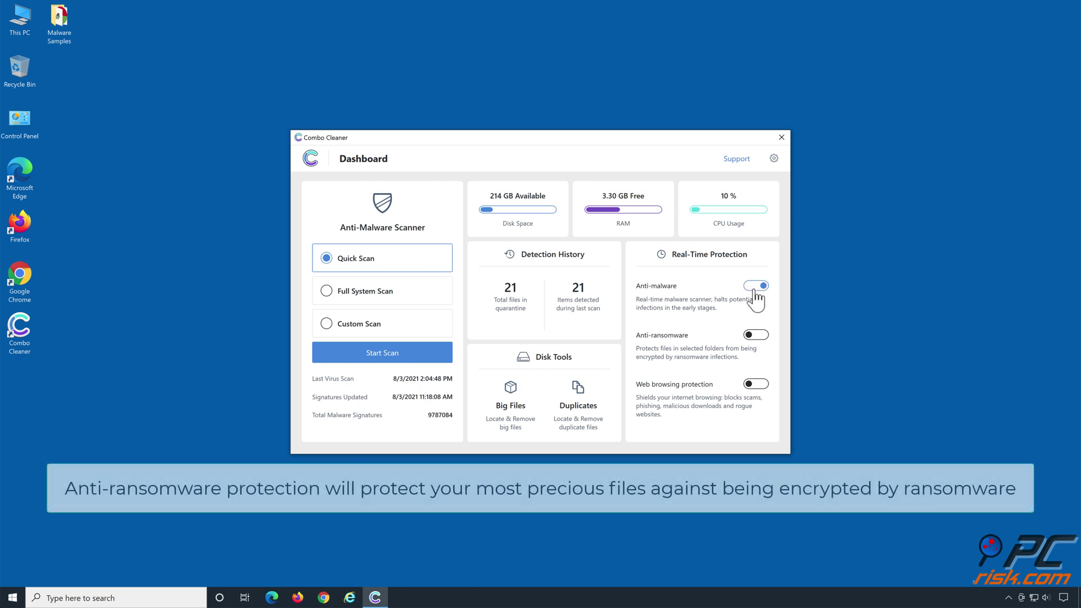
click(755, 337)
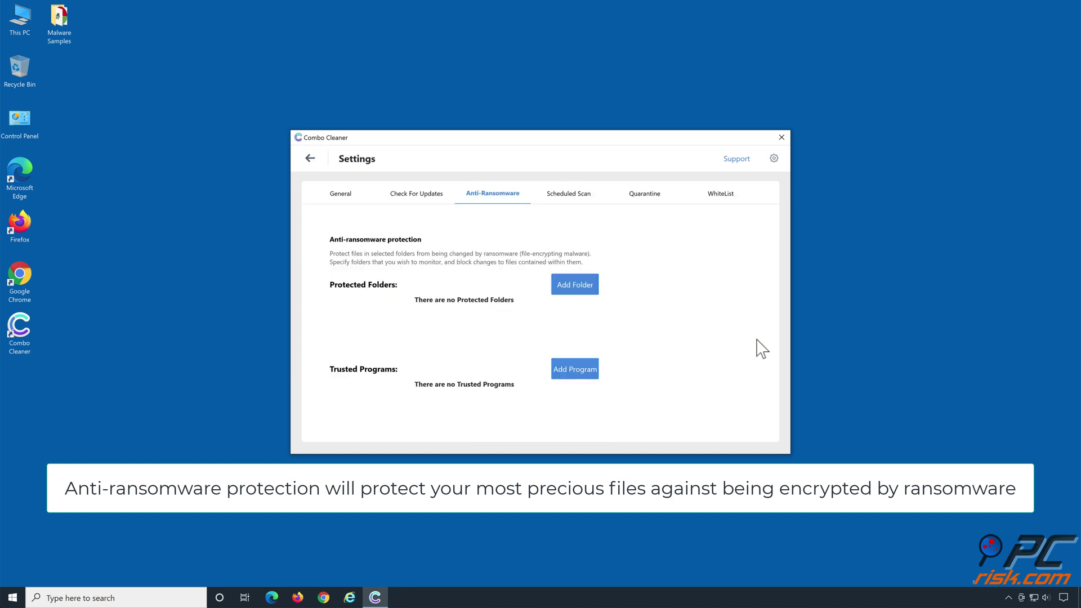
Add Libraries > Documents > Documents as a protected folder and return to the dashboard.
click(575, 287)
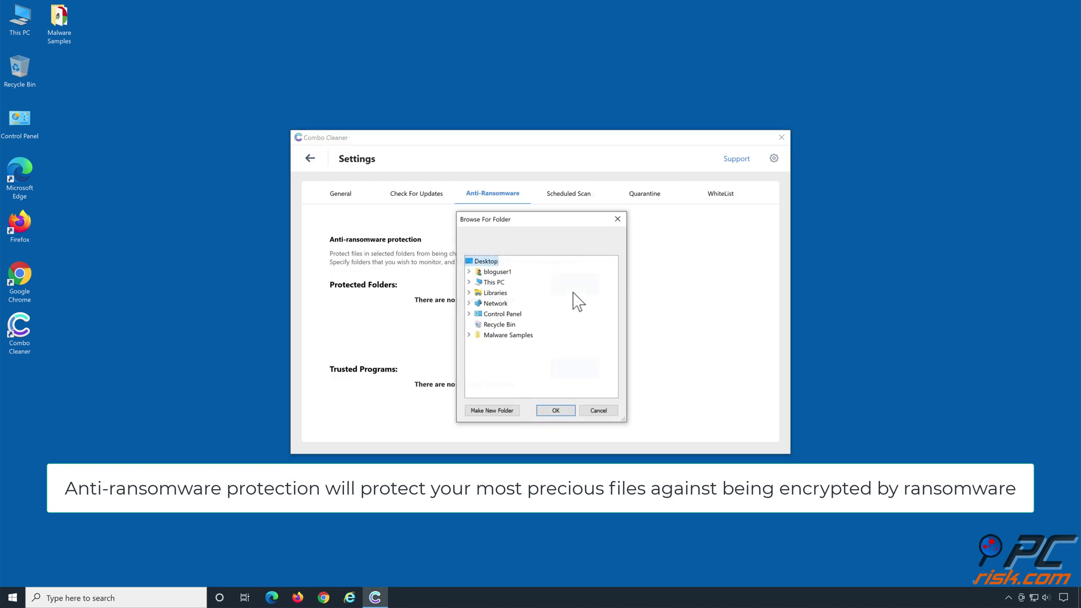
click(470, 293)
double_click(509, 314)
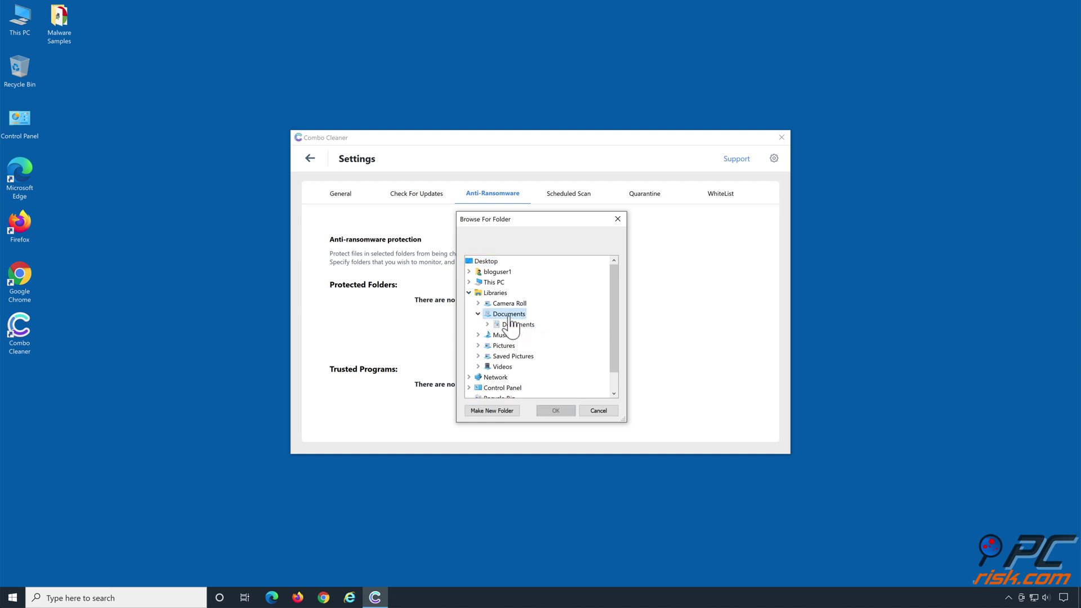
click(512, 325)
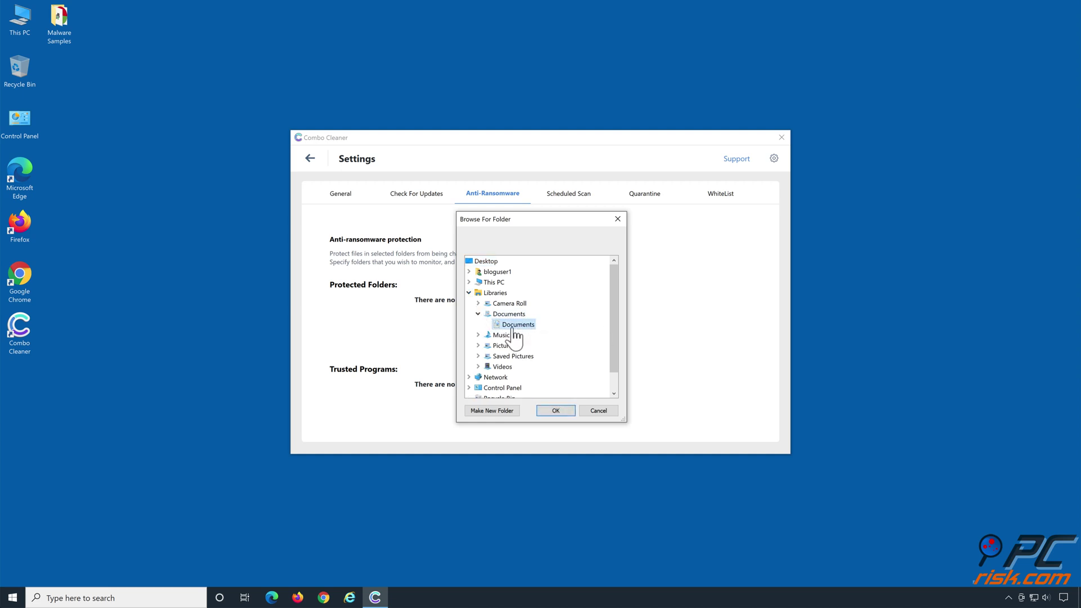
click(556, 411)
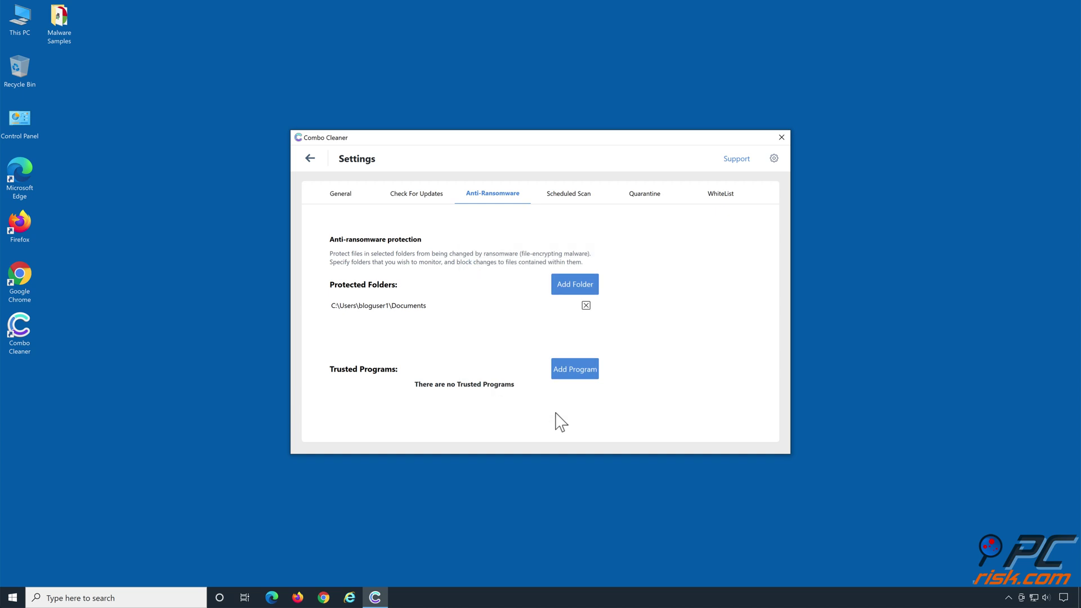
click(310, 159)
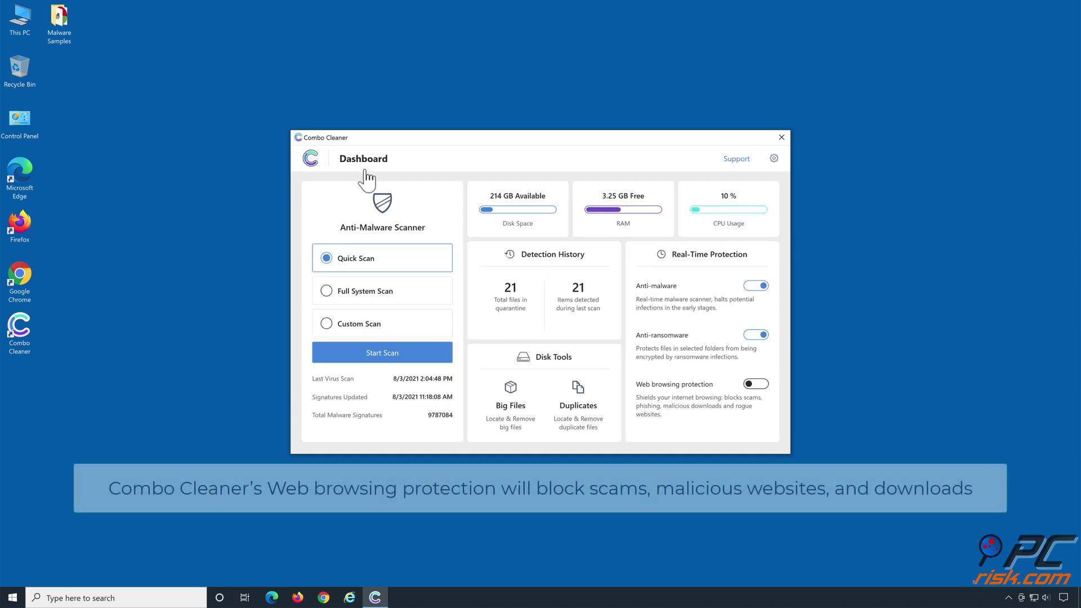
Switch on web browsing protection on the Combo Cleaner dashboard.
click(756, 389)
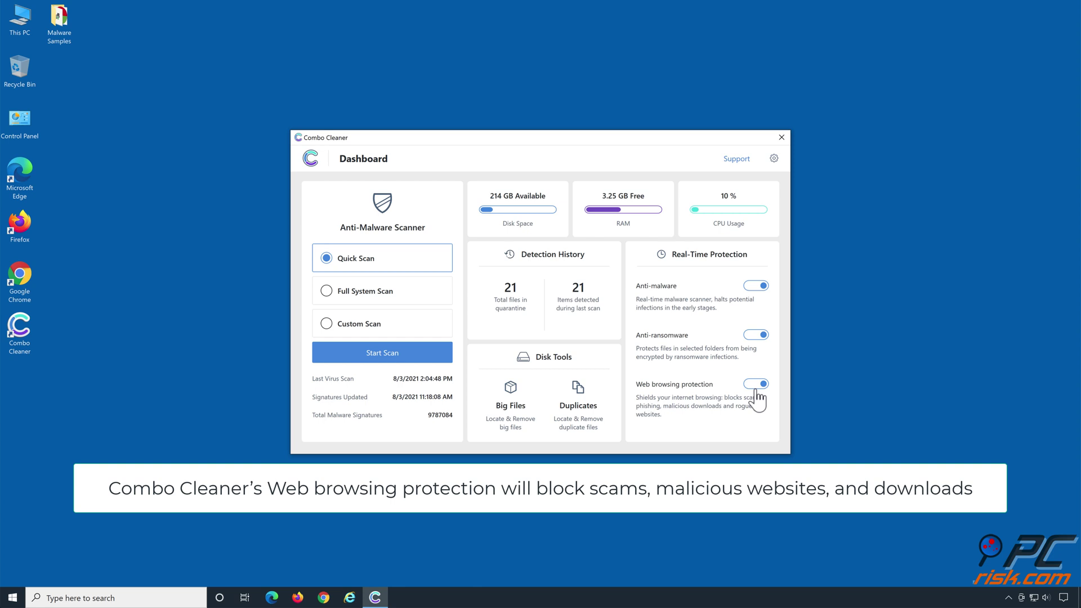